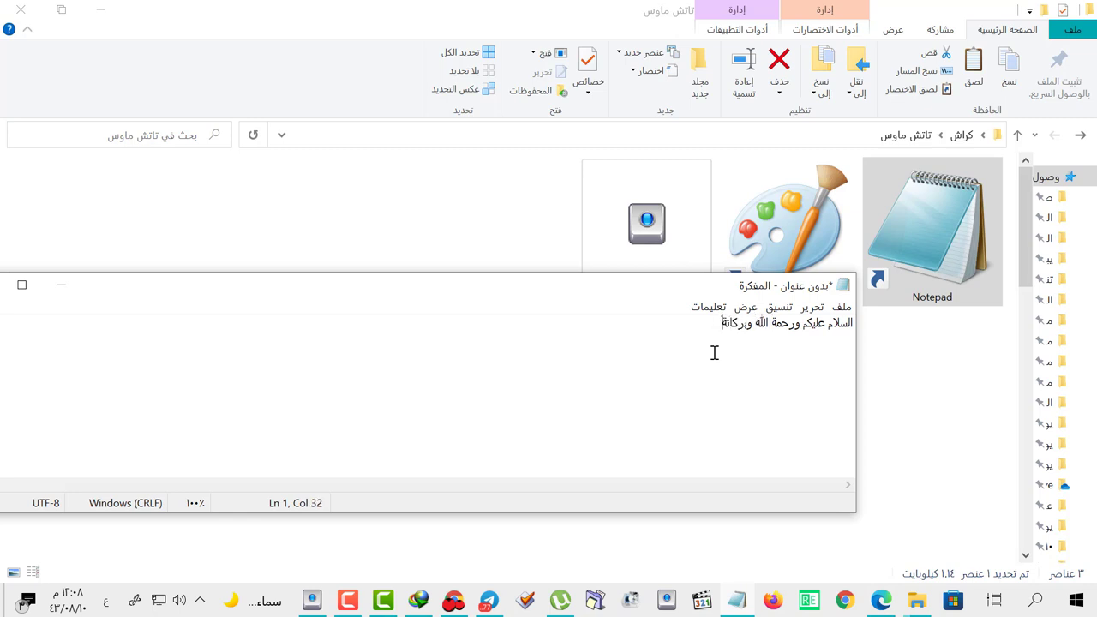
- Clear the greeting text from the Notepad document and stop the TinyTask macro recording
{"action": "key", "text": "ctrl+a"}
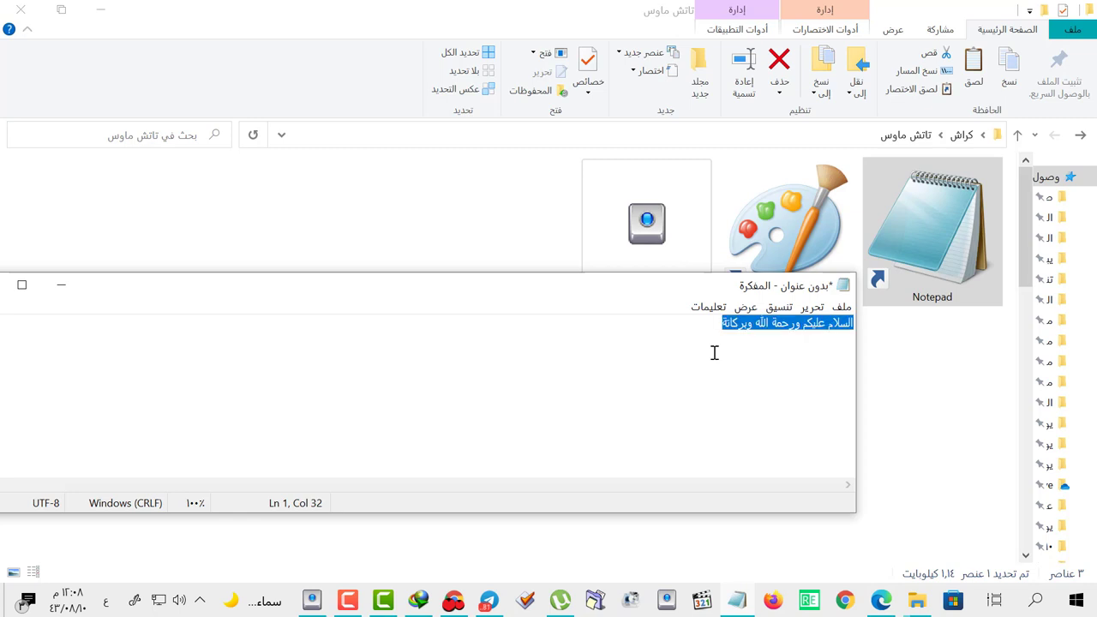
{"action": "key", "text": "Delete"}
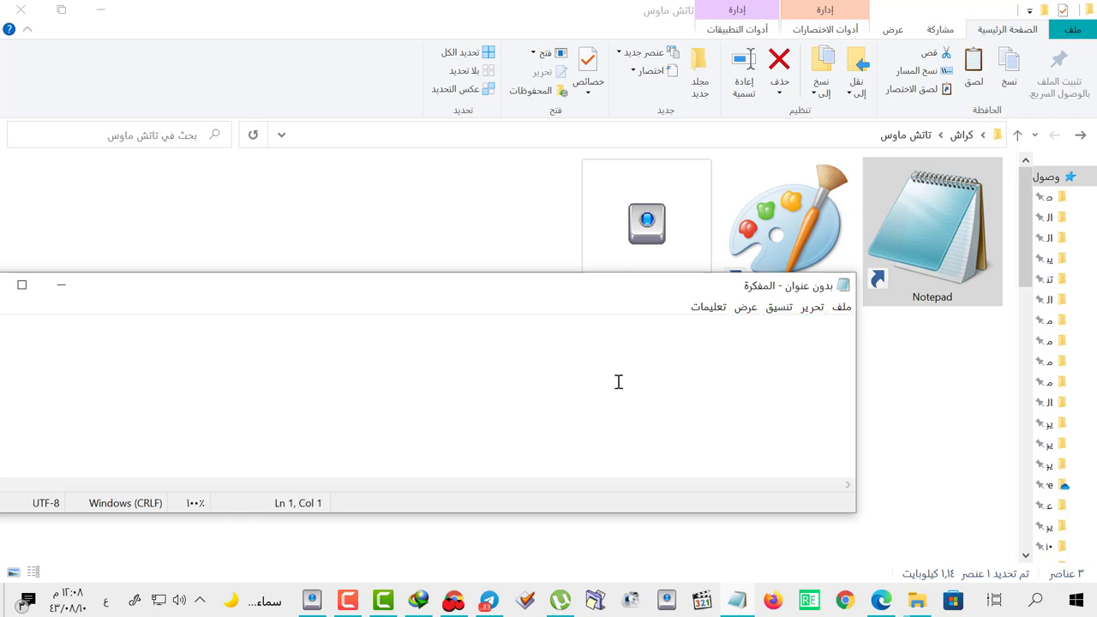
{"action": "left_click", "coordinate": [308, 609]}
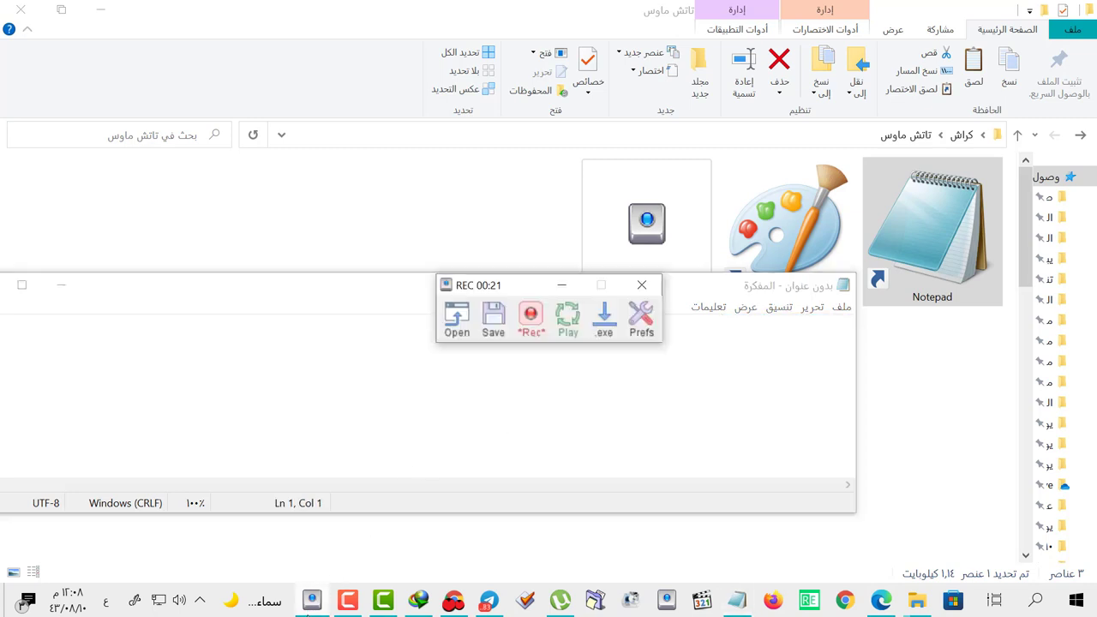
{"action": "left_click", "coordinate": [531, 315]}
- Play back the recorded macro, entering "السلام عليكم ورحمة الله وبركاتة" in Notepad and clearing it again
{"action": "left_click", "coordinate": [568, 323]}
{"action": "left_click", "coordinate": [513, 23]}
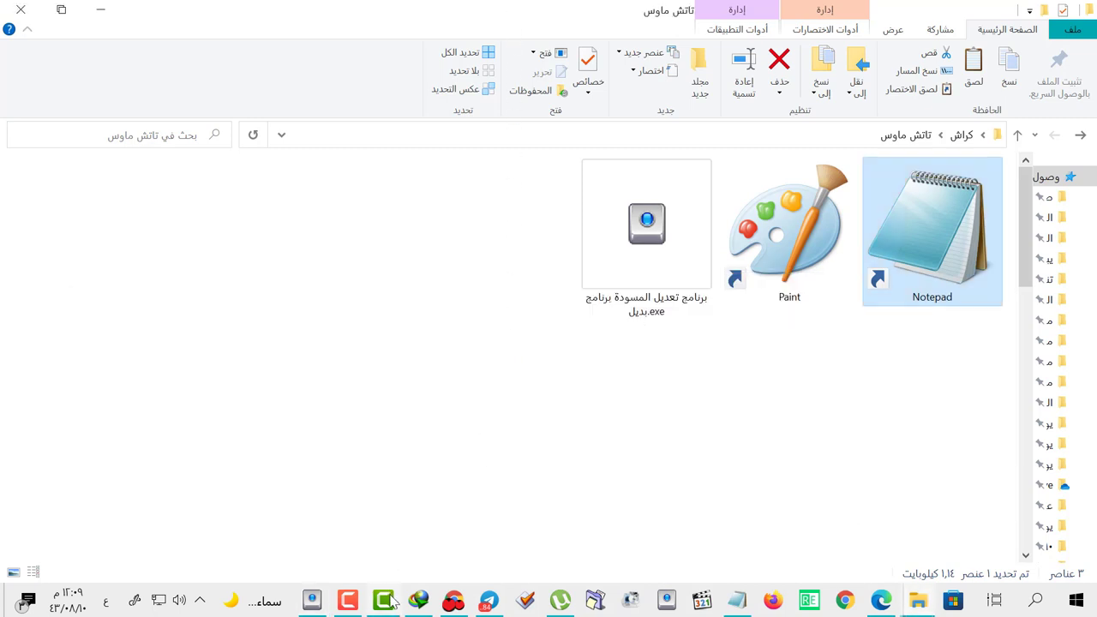
{"action": "left_click", "coordinate": [735, 601]}
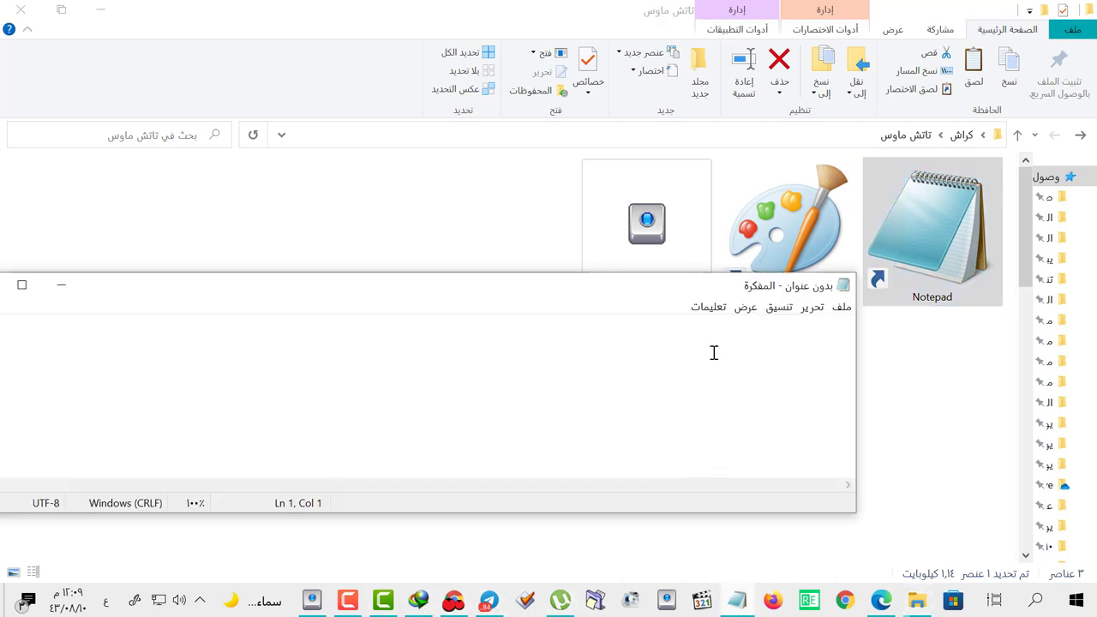
{"action": "type", "text": "السلام عليكم ورحمة الله وبركاتة"}
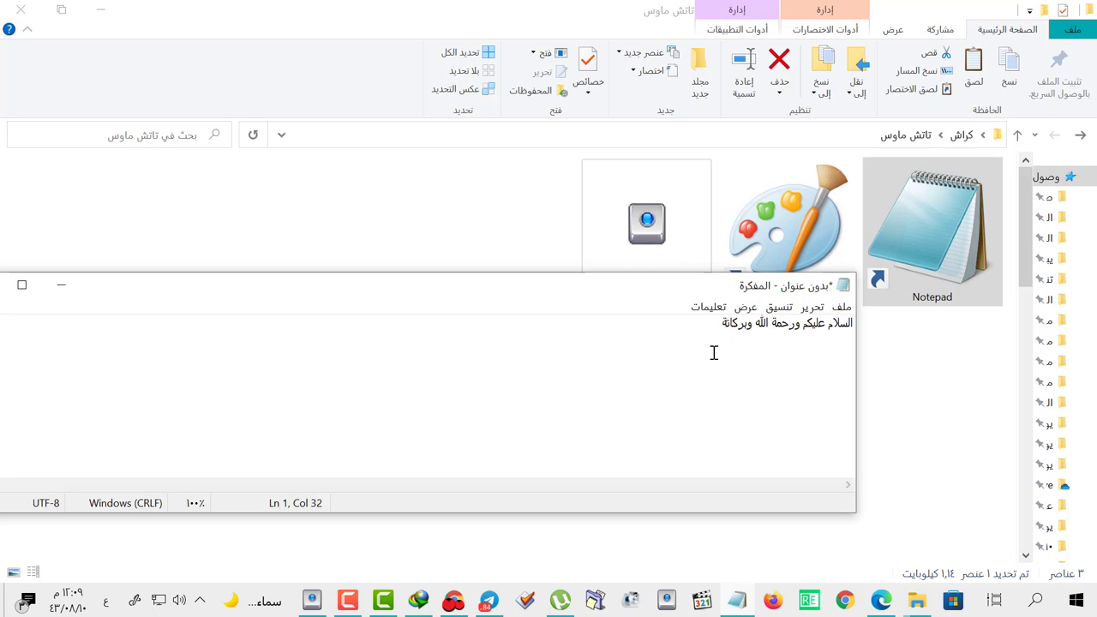
{"action": "key", "text": "ctrl+a"}
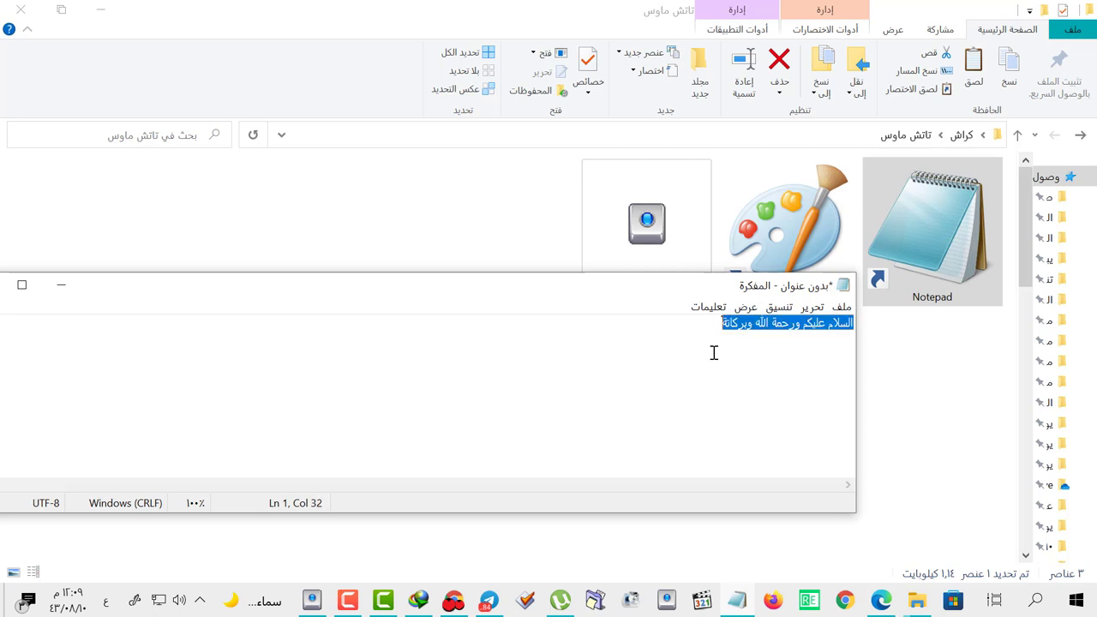
{"action": "key", "text": "Delete"}
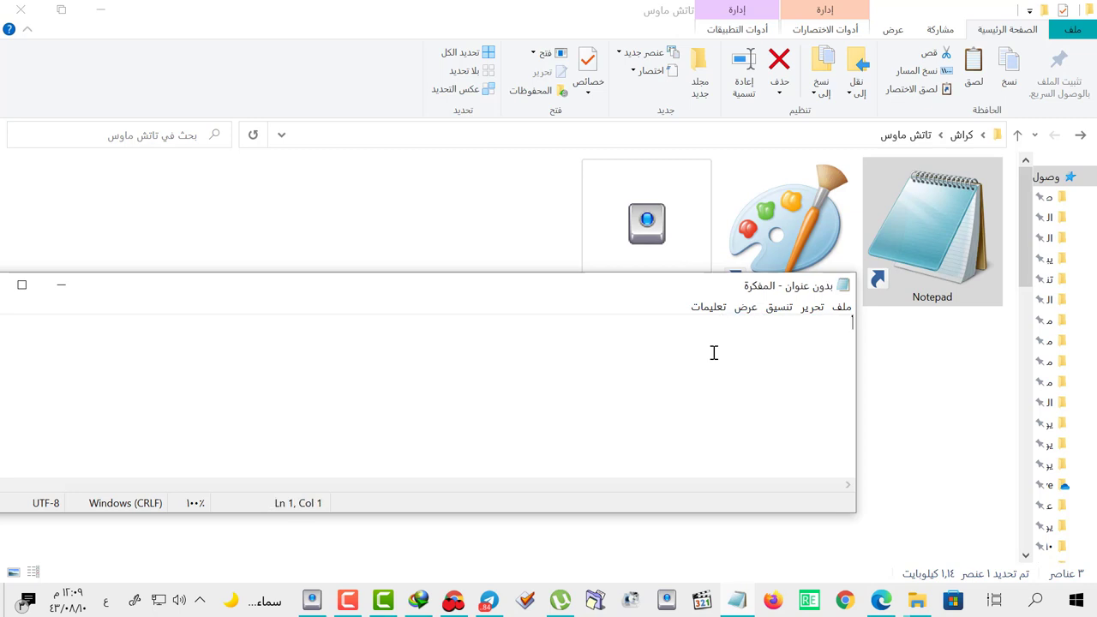
{"action": "left_click", "coordinate": [308, 612]}
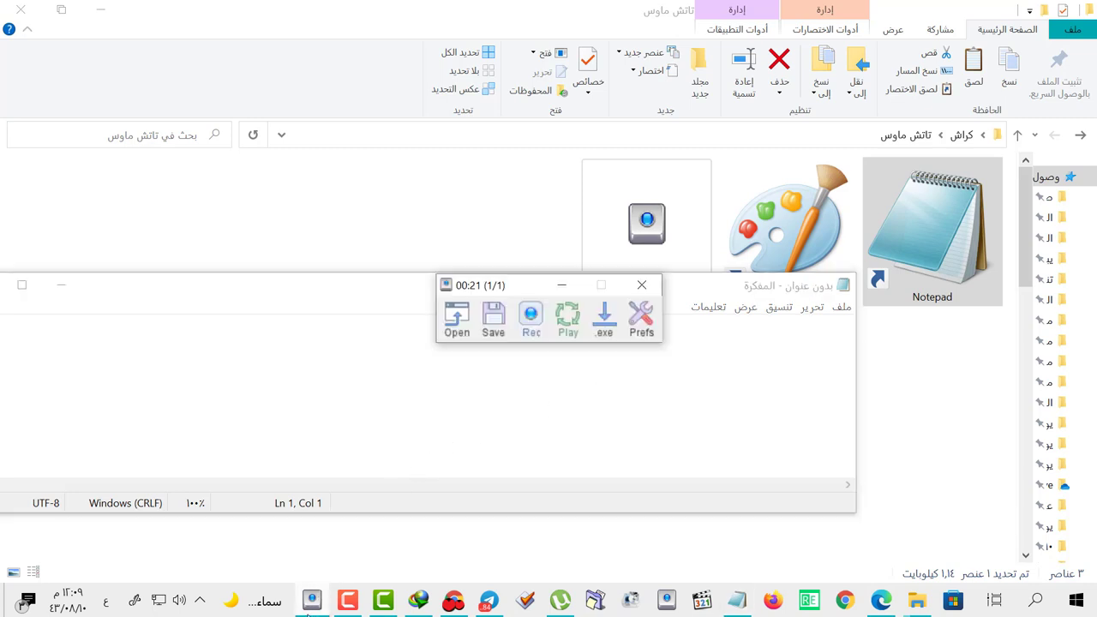
{"action": "left_click", "coordinate": [521, 321]}
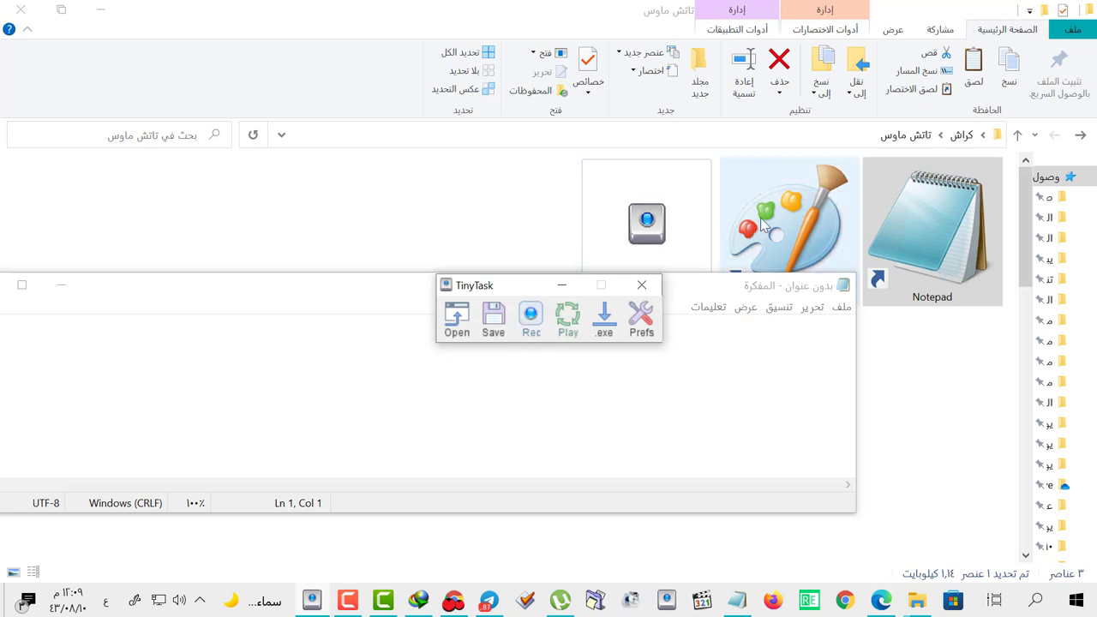
- Start a new macro recording and open Paint from its shortcut in the folder
{"action": "left_click", "coordinate": [530, 323]}
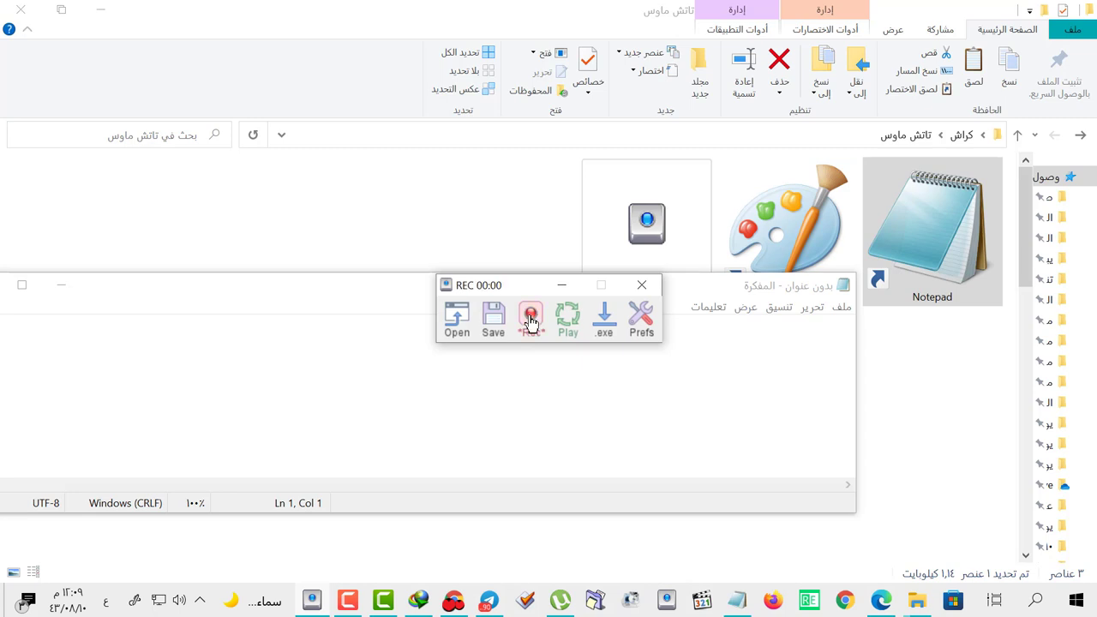
{"action": "left_click", "coordinate": [559, 16]}
{"action": "double_click", "coordinate": [793, 237]}
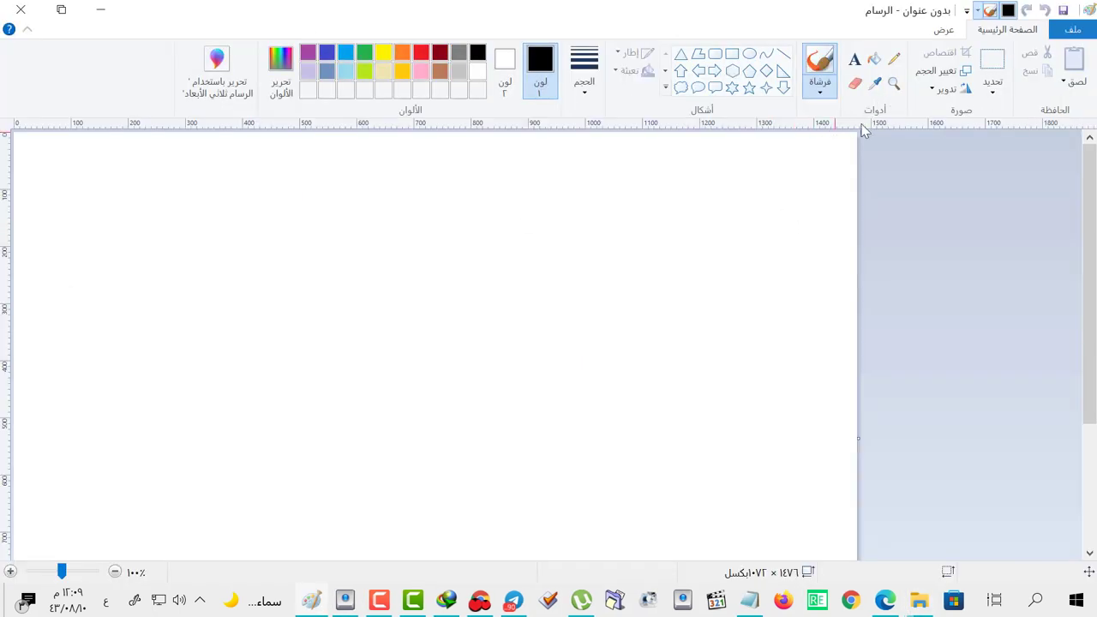
- Draw a simple face on the Paint canvas with the black brush: a round head outline, two eyes and a mouth line
{"action": "left_click_drag", "start_coordinate": [321, 309], "coordinate": [488, 285]}
{"action": "mouse_move", "coordinate": [534, 317]}
{"action": "left_mouse_down"}
{"action": "mouse_move", "coordinate": [328, 423]}
{"action": "mouse_move", "coordinate": [350, 269]}
{"action": "left_mouse_up"}
{"action": "mouse_move", "coordinate": [434, 303]}
{"action": "left_mouse_down"}
{"action": "mouse_move", "coordinate": [495, 319]}
{"action": "mouse_move", "coordinate": [442, 295]}
{"action": "left_mouse_up"}
{"action": "mouse_move", "coordinate": [351, 344]}
{"action": "left_mouse_down"}
{"action": "mouse_move", "coordinate": [403, 344]}
{"action": "mouse_move", "coordinate": [382, 329]}
{"action": "left_mouse_up"}
{"action": "left_click_drag", "start_coordinate": [420, 428], "coordinate": [514, 421]}
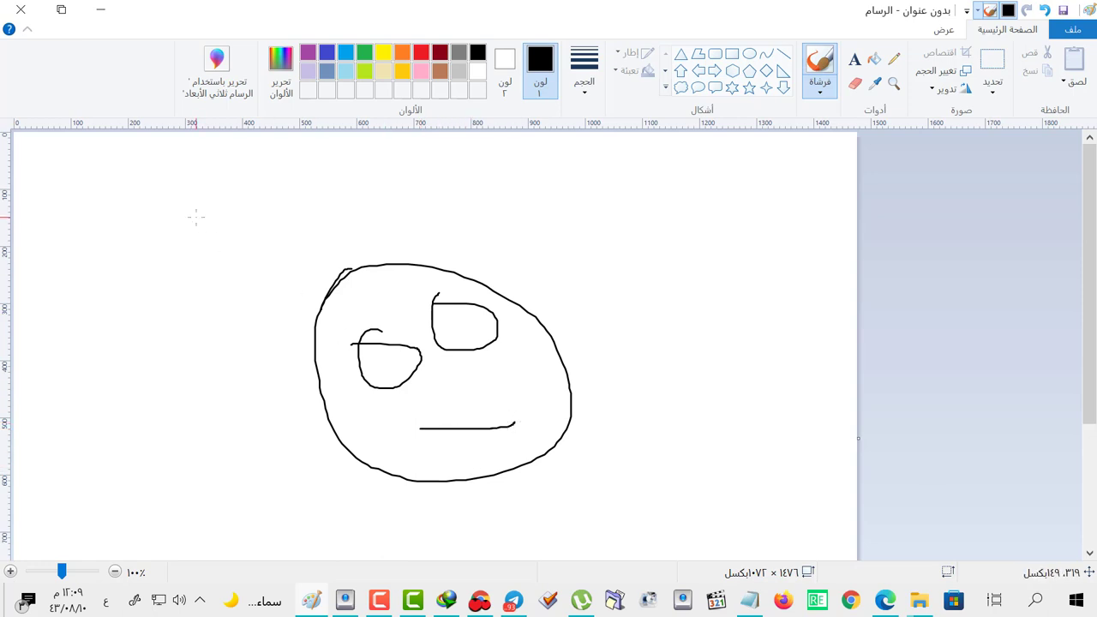
- Close Paint without saving the drawing and stop the macro recording
{"action": "left_click", "coordinate": [19, 9]}
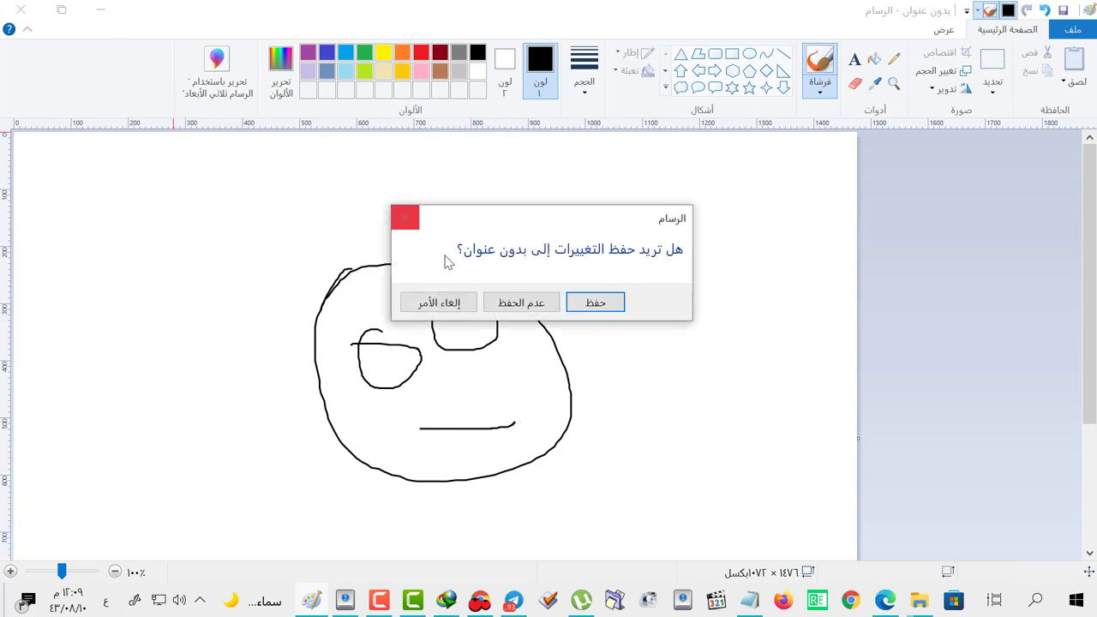
{"action": "left_click", "coordinate": [522, 305]}
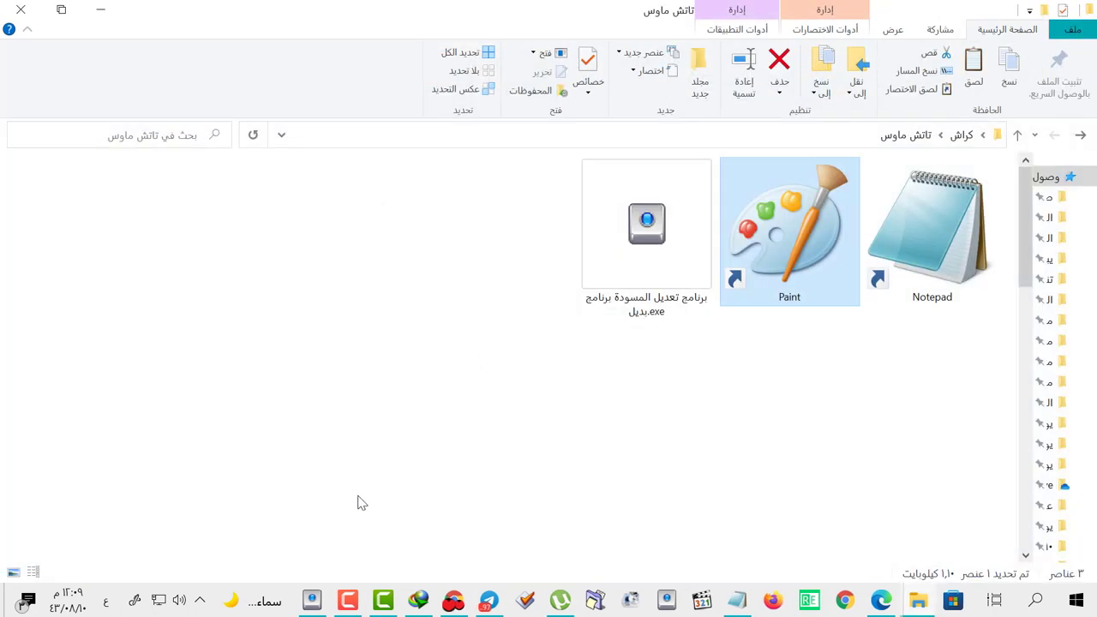
{"action": "left_click", "coordinate": [324, 598]}
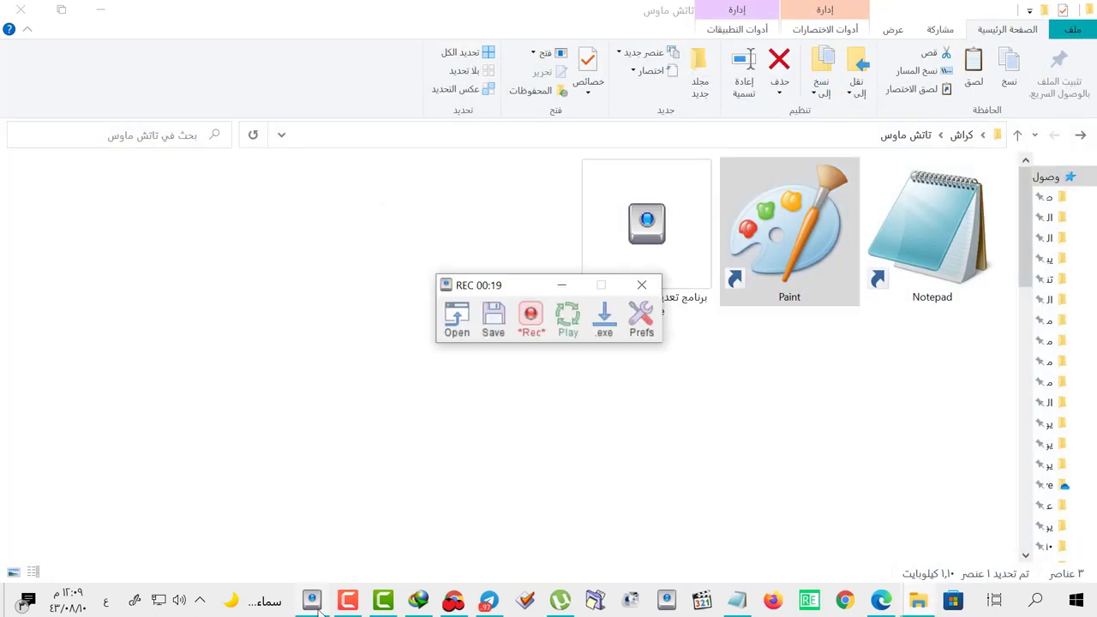
{"action": "left_click", "coordinate": [532, 319]}
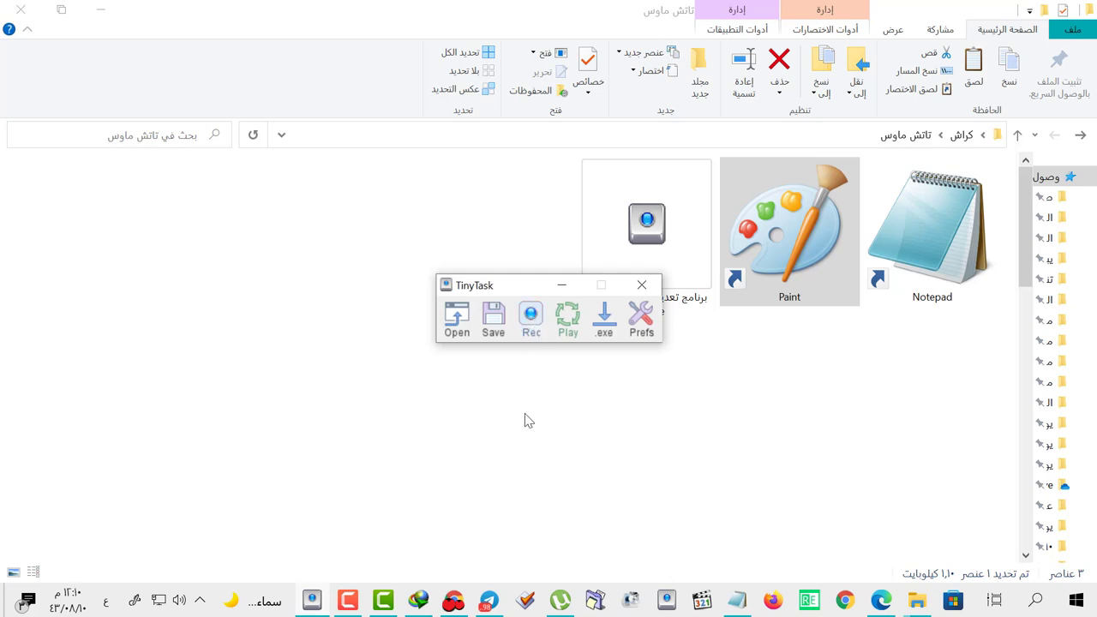
- Play back the Paint macro to redraw the face, and minimize Paint to return to the folder
{"action": "left_click", "coordinate": [567, 323]}
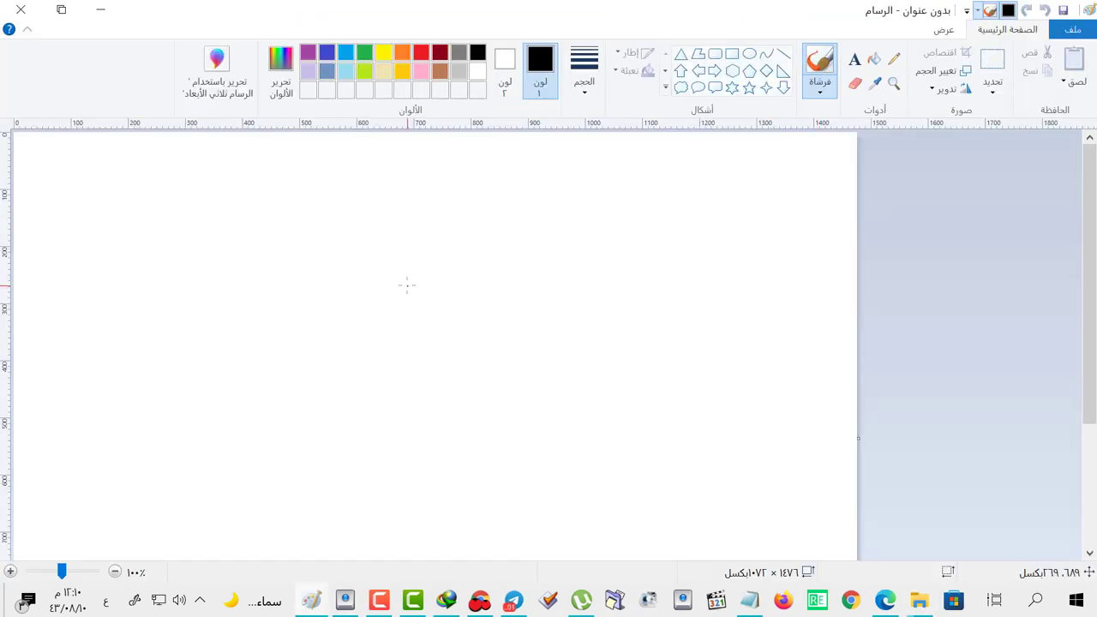
{"action": "mouse_move", "coordinate": [327, 310]}
{"action": "left_mouse_down"}
{"action": "mouse_move", "coordinate": [502, 294]}
{"action": "mouse_move", "coordinate": [339, 445]}
{"action": "mouse_move", "coordinate": [350, 269]}
{"action": "left_mouse_up"}
{"action": "mouse_move", "coordinate": [428, 303]}
{"action": "left_mouse_down"}
{"action": "mouse_move", "coordinate": [469, 303]}
{"action": "mouse_move", "coordinate": [437, 297]}
{"action": "left_mouse_up"}
{"action": "mouse_move", "coordinate": [351, 343]}
{"action": "left_mouse_down"}
{"action": "mouse_move", "coordinate": [359, 381]}
{"action": "mouse_move", "coordinate": [379, 328]}
{"action": "left_mouse_up"}
{"action": "left_click_drag", "start_coordinate": [420, 427], "coordinate": [514, 422]}
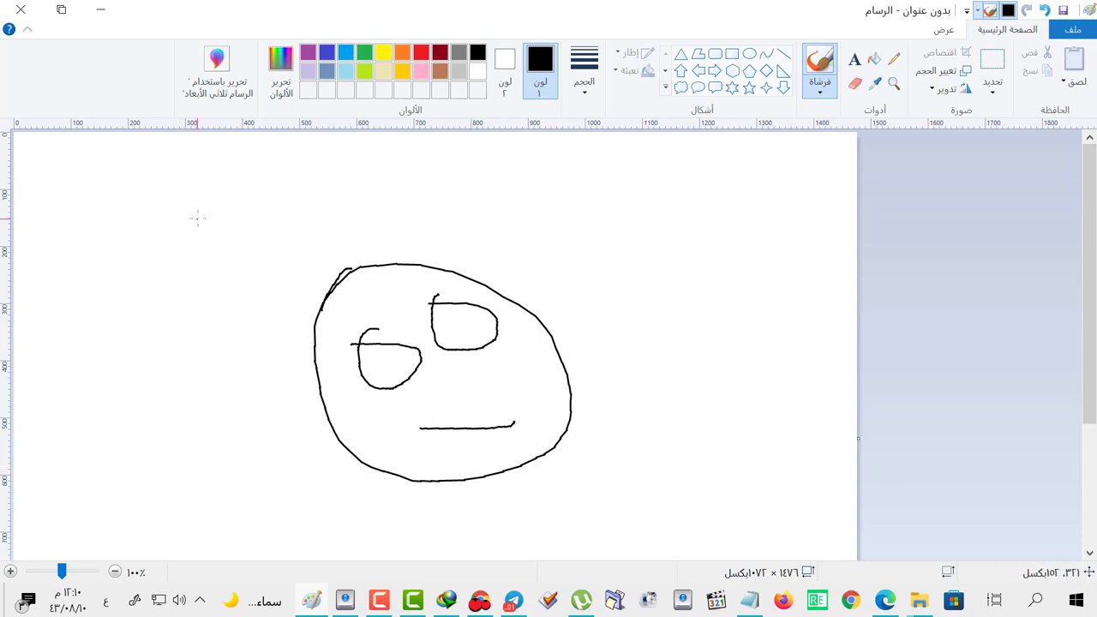
{"action": "left_click", "coordinate": [88, 13]}
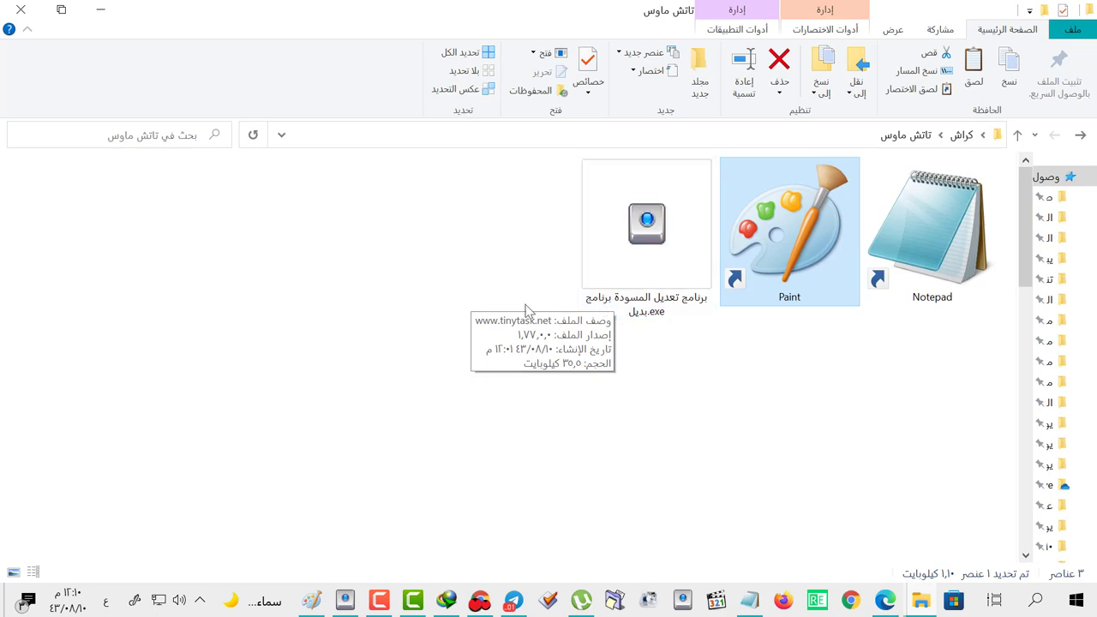
{"action": "left_click", "coordinate": [526, 311]}
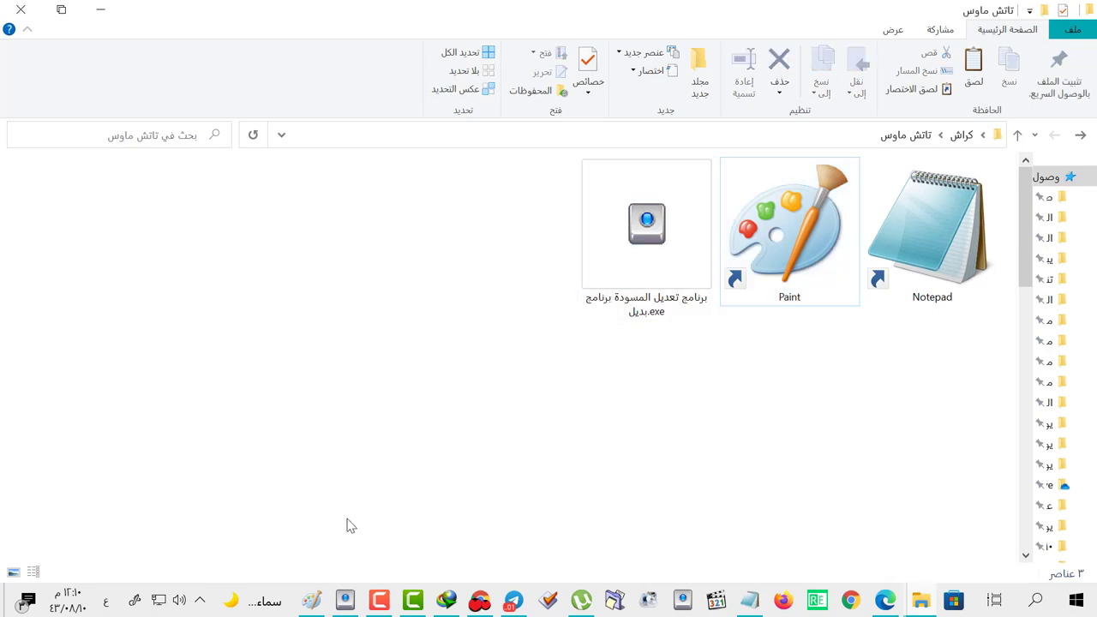
- Restore Paint and close it without saving the replayed face drawing
{"action": "left_click", "coordinate": [314, 604]}
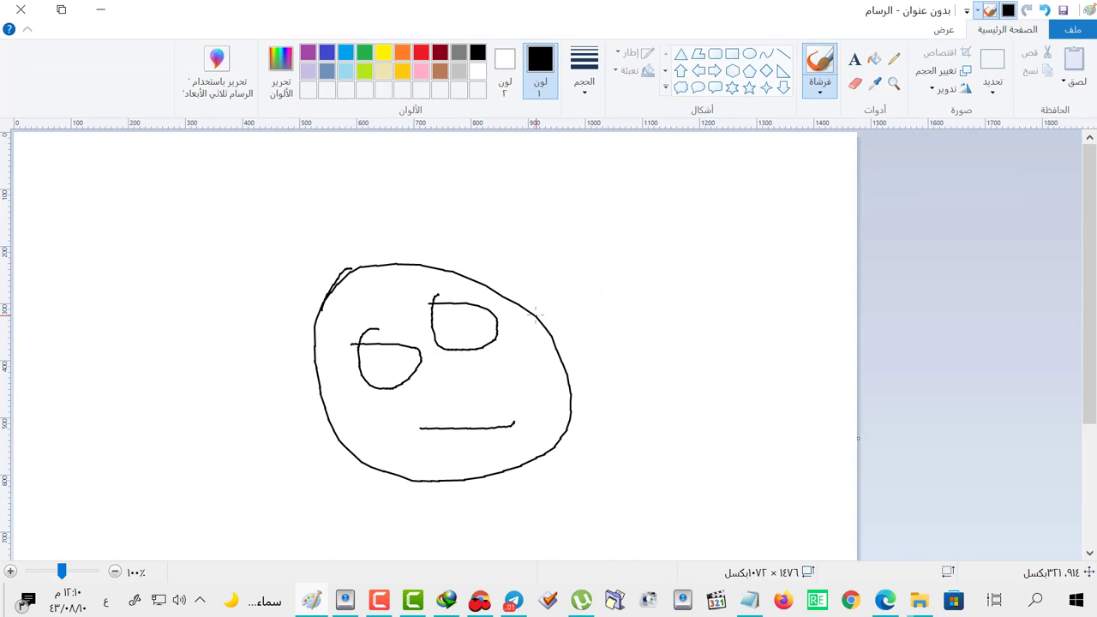
{"action": "left_click", "coordinate": [21, 8]}
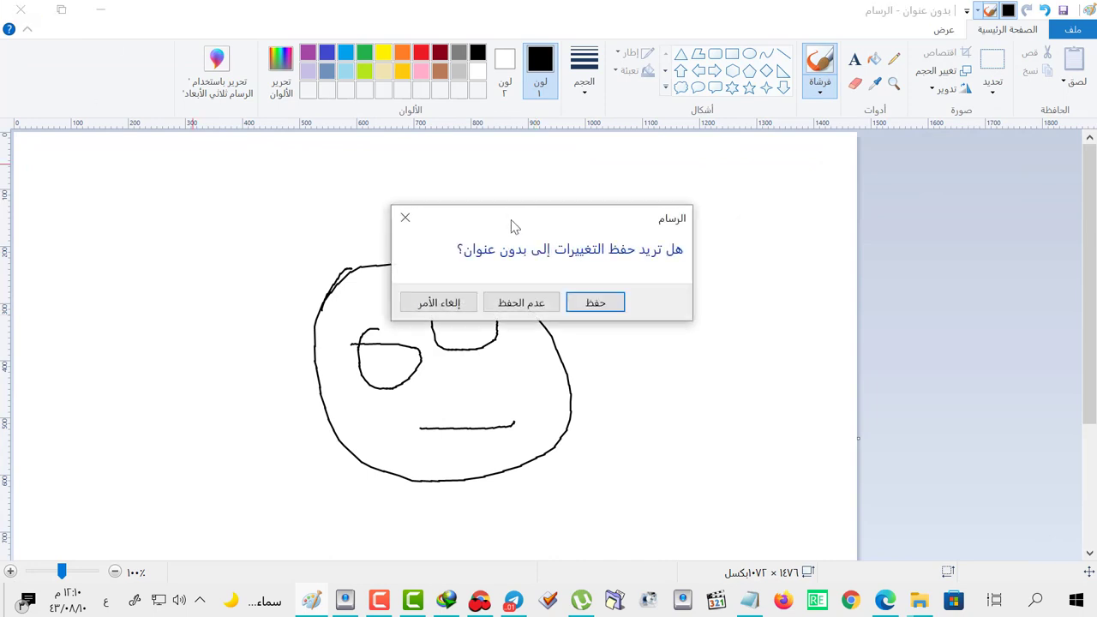
{"action": "left_click", "coordinate": [524, 306]}
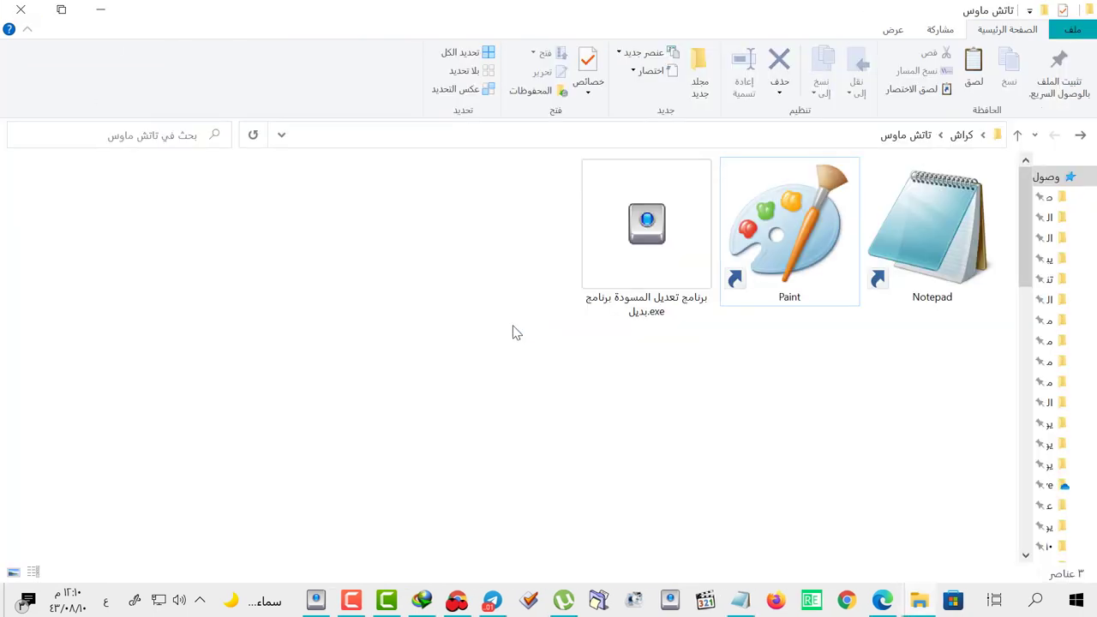
- Bring TinyTask back up, browse the saved .rec recordings in Documents, and close the file dialog without opening one
{"action": "left_click", "coordinate": [312, 602]}
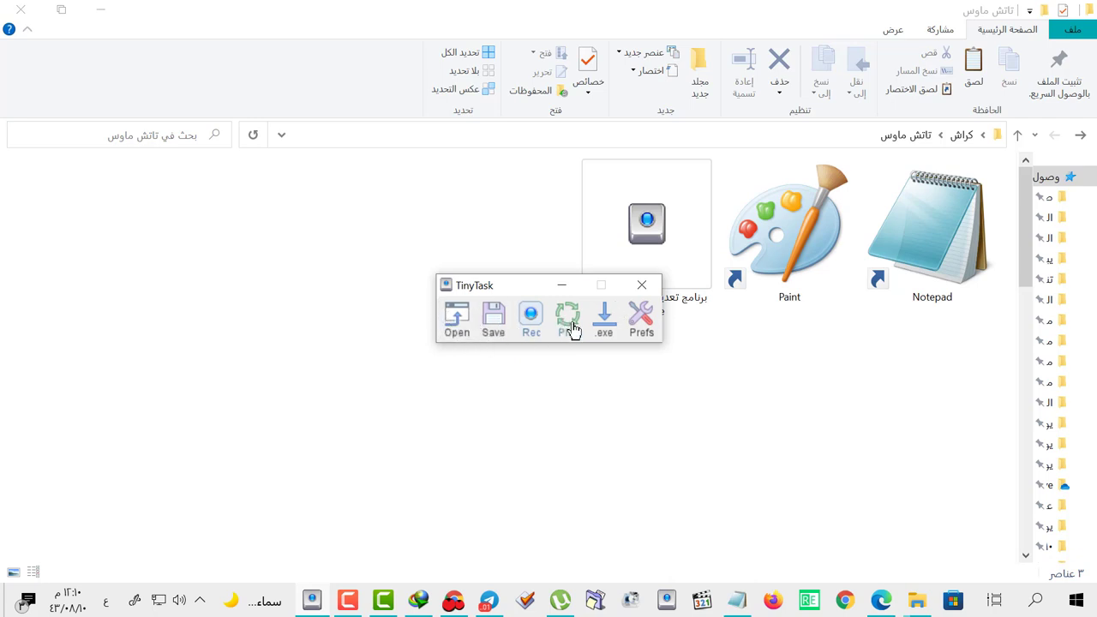
{"action": "left_click", "coordinate": [456, 319]}
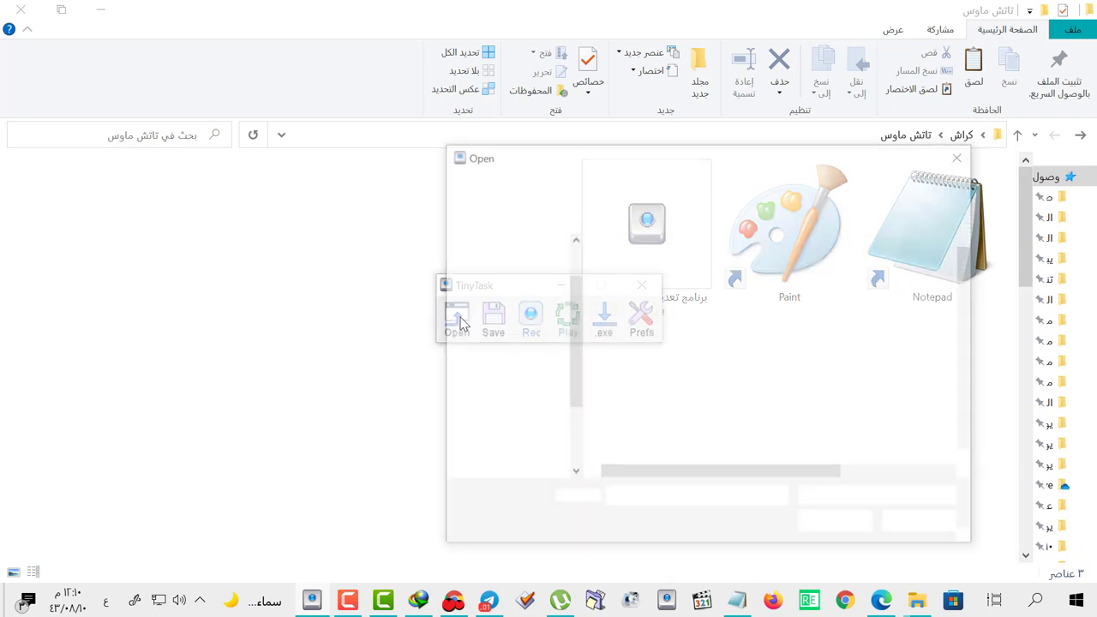
{"action": "scroll", "coordinate": [622, 377], "scroll_direction": "down", "scroll_amount": 15}
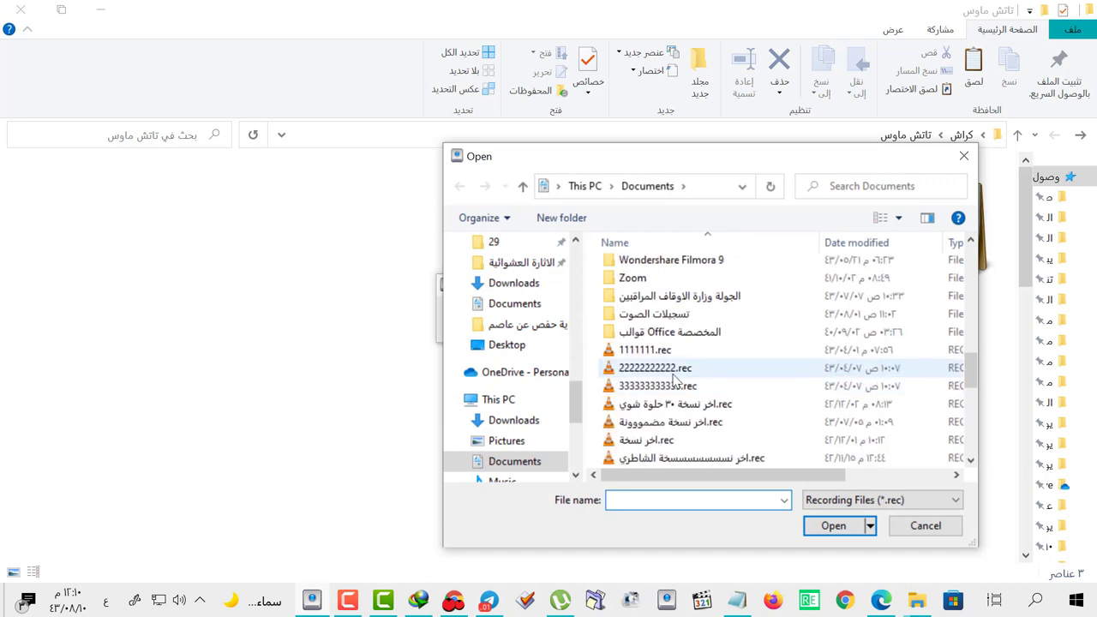
{"action": "left_click", "coordinate": [963, 155]}
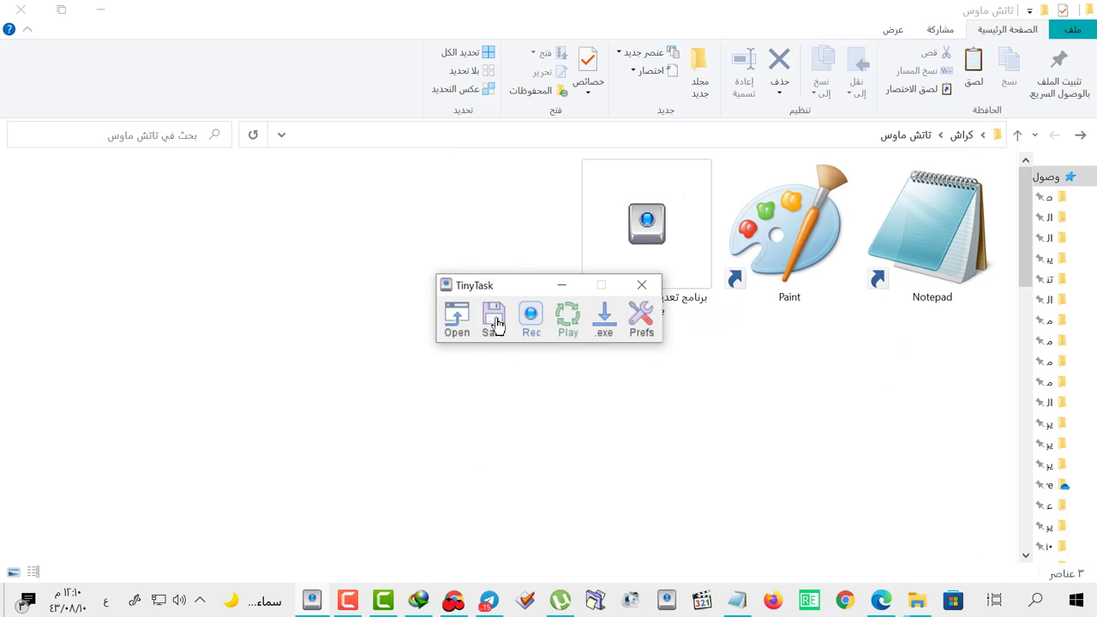
- Review TinyTask's play speed and other preferences, and view the playback loops setting without changing it
{"action": "left_click", "coordinate": [530, 321]}
{"action": "left_click", "coordinate": [641, 319]}
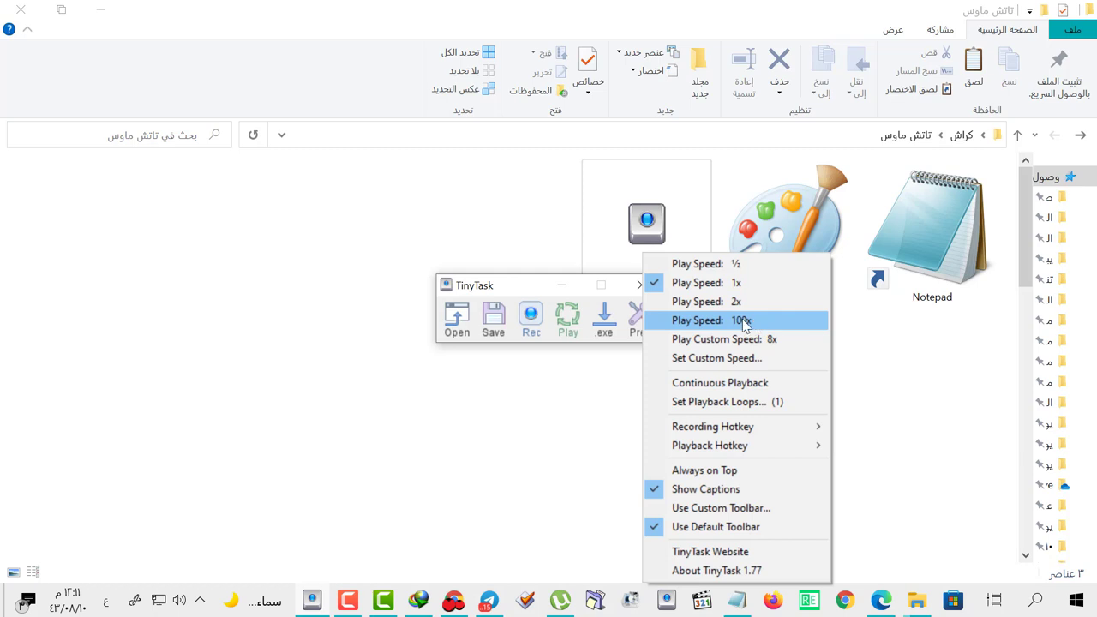
{"action": "left_click", "coordinate": [781, 403]}
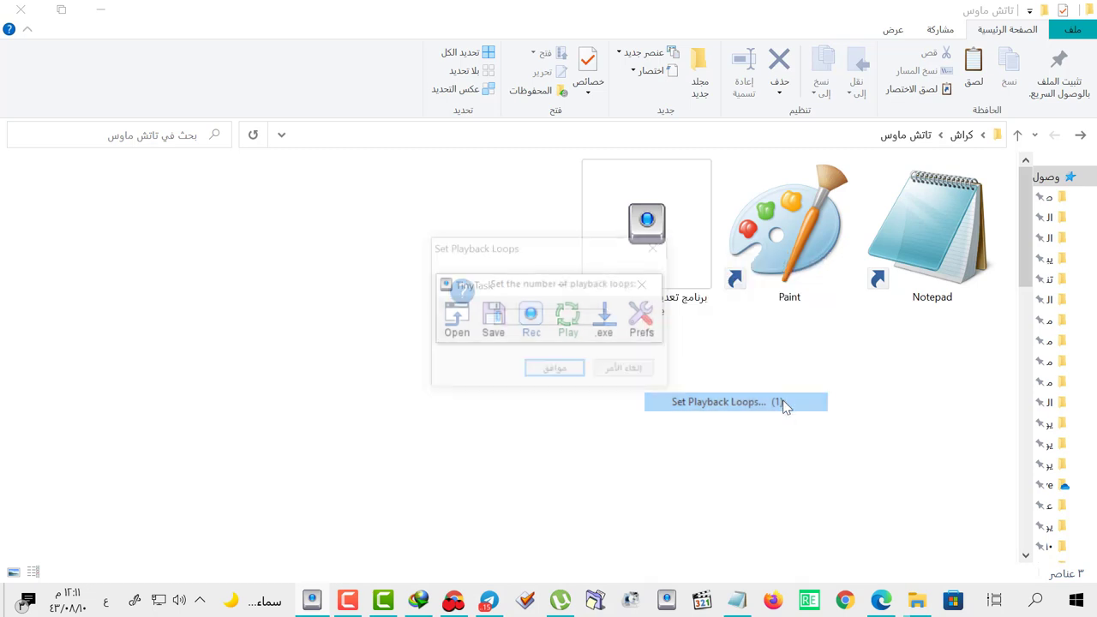
{"action": "left_click", "coordinate": [658, 249]}
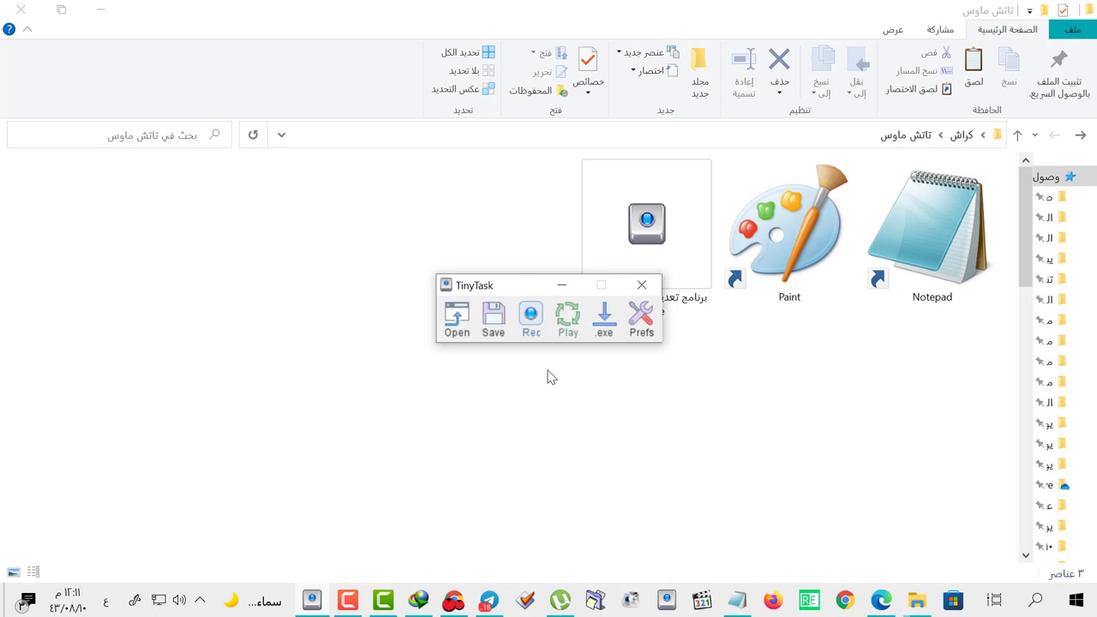
- Switch to Edge, load the bookmarked YouTube Studio channel content page in a new window, and open the first draft video for editing
{"action": "left_click", "coordinate": [881, 600]}
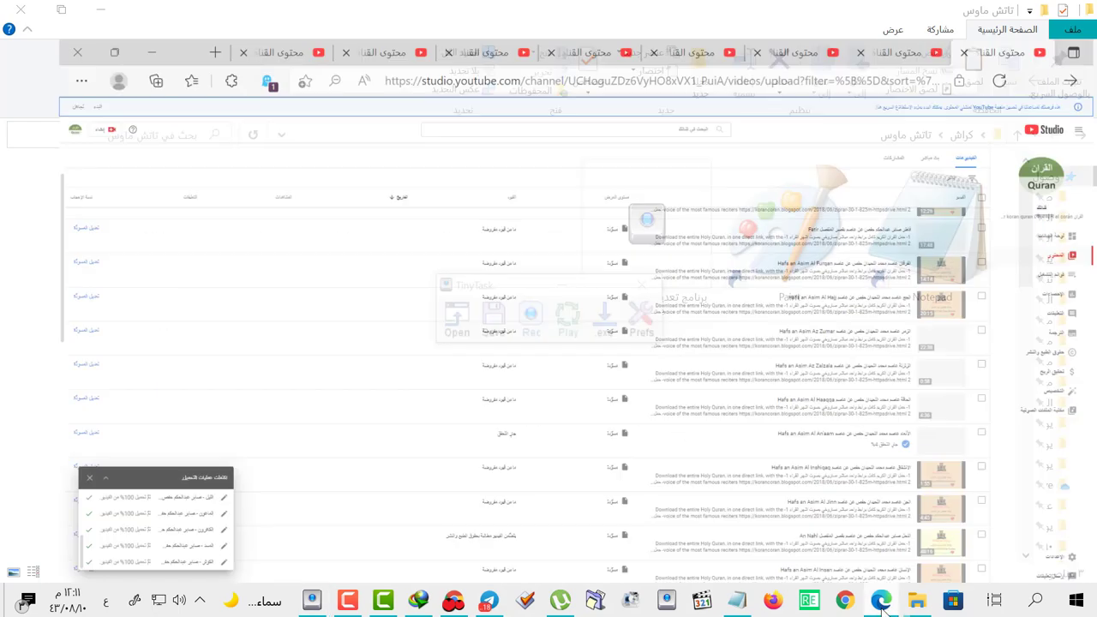
{"action": "left_click", "coordinate": [167, 14]}
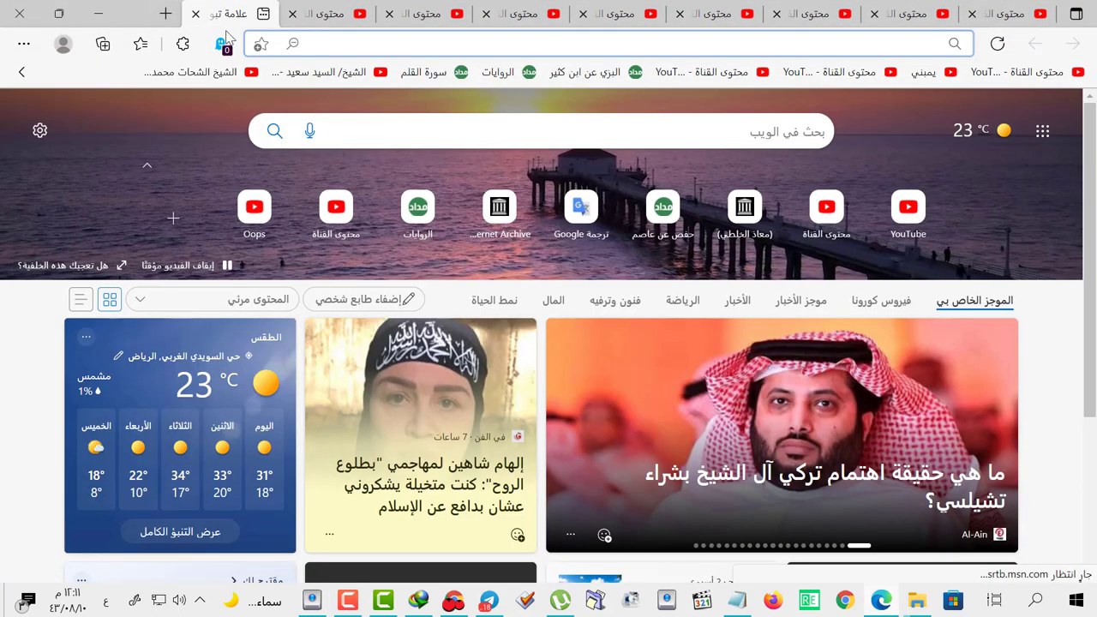
{"action": "key", "text": "ctrl+n"}
{"action": "left_click", "coordinate": [1000, 73]}
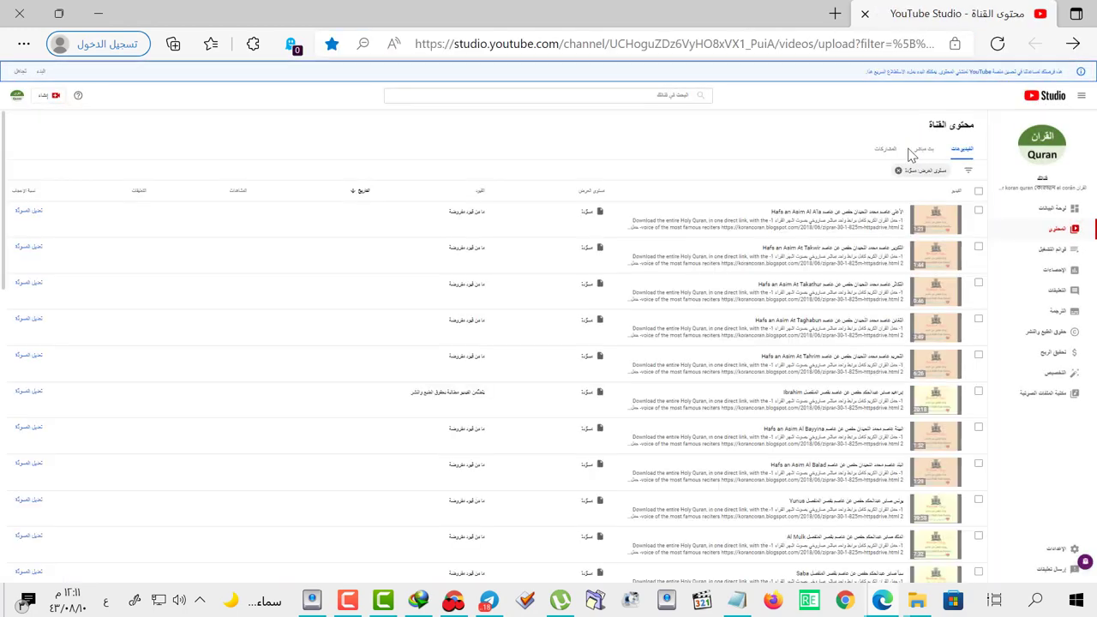
{"action": "left_click", "coordinate": [43, 212]}
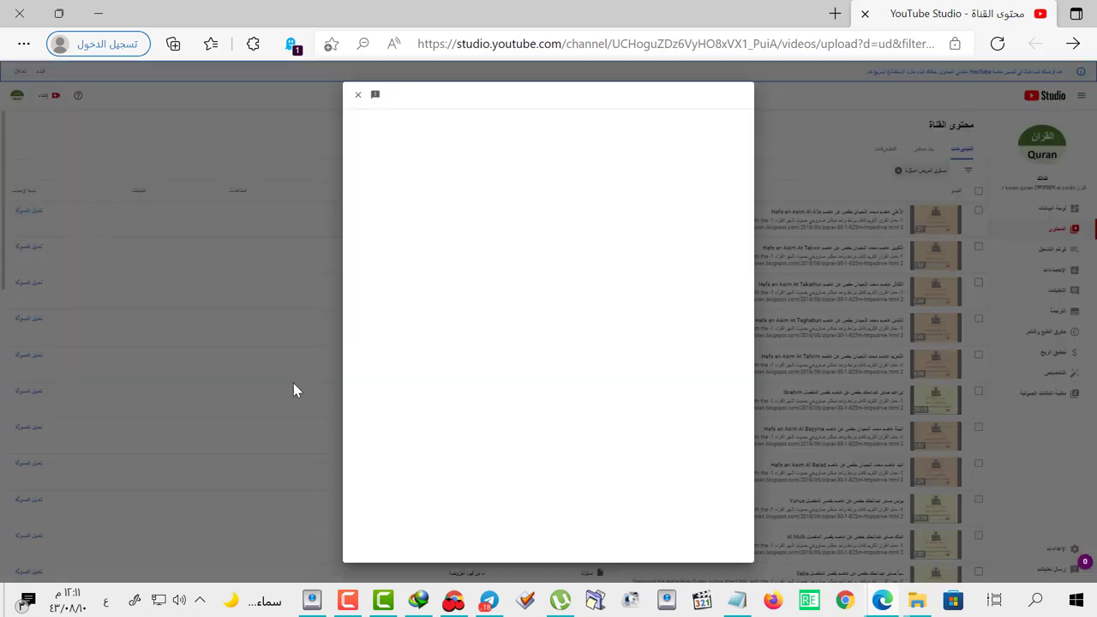
- Advance the Hafs an Asim Al A'la draft through the remaining pages, publish it, and close the published-video dialog
{"action": "left_click", "coordinate": [359, 553]}
{"action": "left_click", "coordinate": [358, 553]}
{"action": "left_click", "coordinate": [358, 552]}
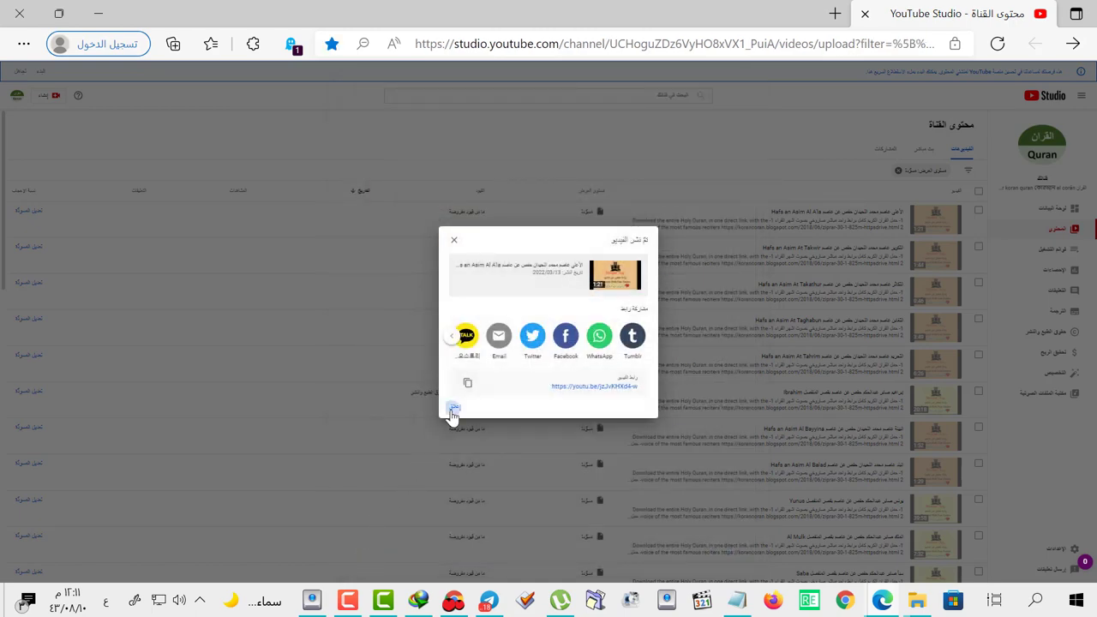
{"action": "left_click", "coordinate": [452, 413]}
- Open the Hafs an Asim At Takwir draft, publish it, and close the published-video dialog
{"action": "left_click", "coordinate": [26, 246]}
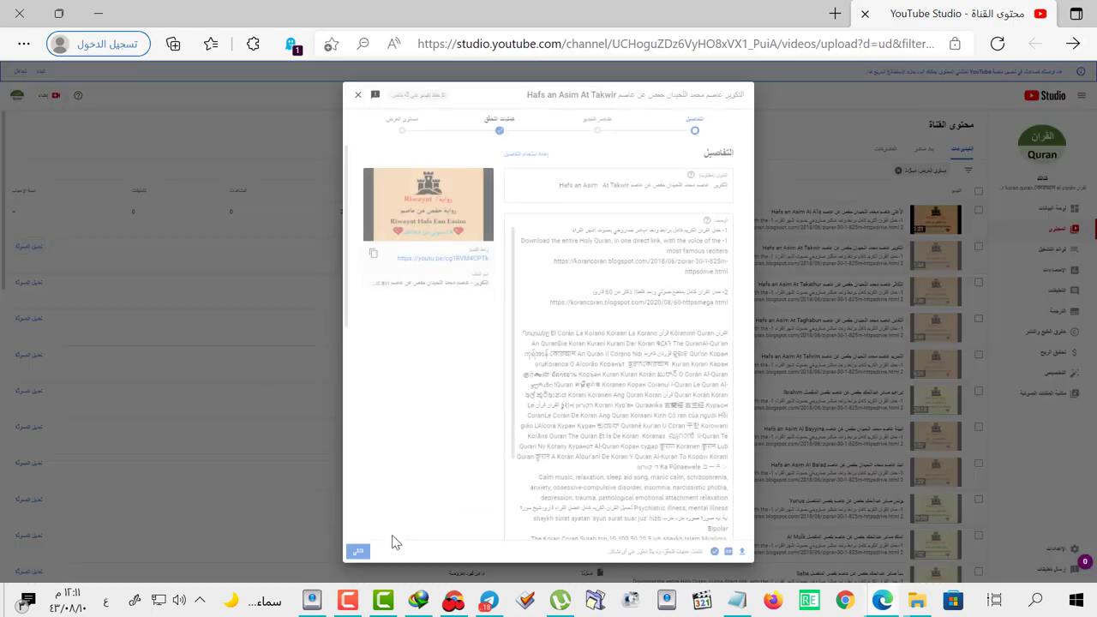
{"action": "left_click", "coordinate": [358, 550]}
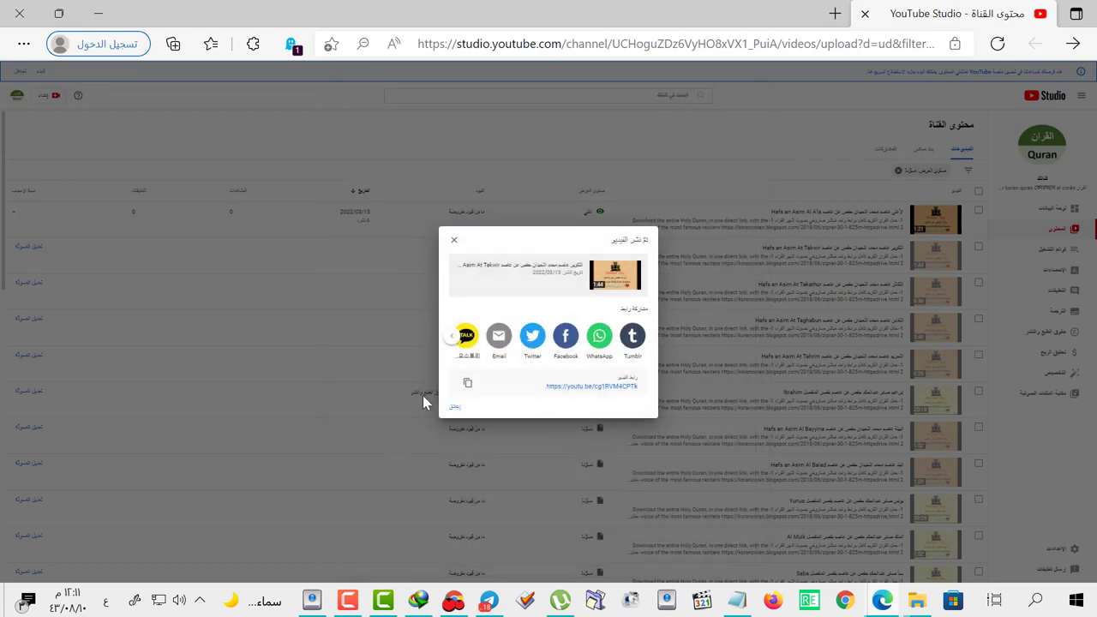
{"action": "left_click", "coordinate": [455, 240]}
- Load the draft list filtered to titles containing "صابر", bring up TinyTask, and start recording a macro
{"action": "left_click", "coordinate": [992, 50]}
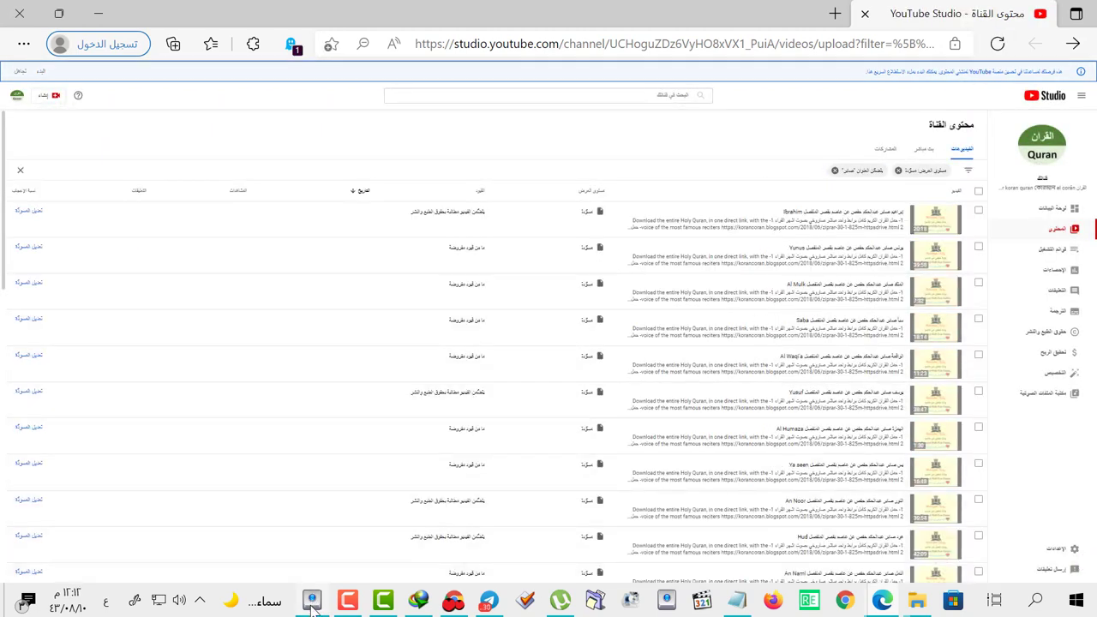
{"action": "mouse_move", "coordinate": [313, 604]}
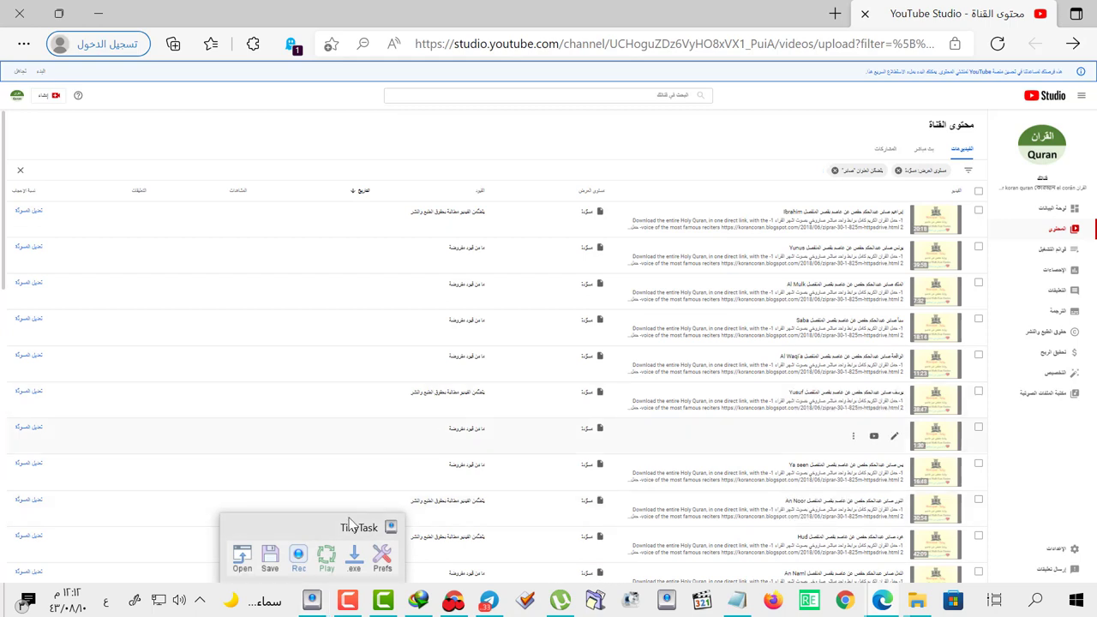
{"action": "left_click", "coordinate": [343, 548]}
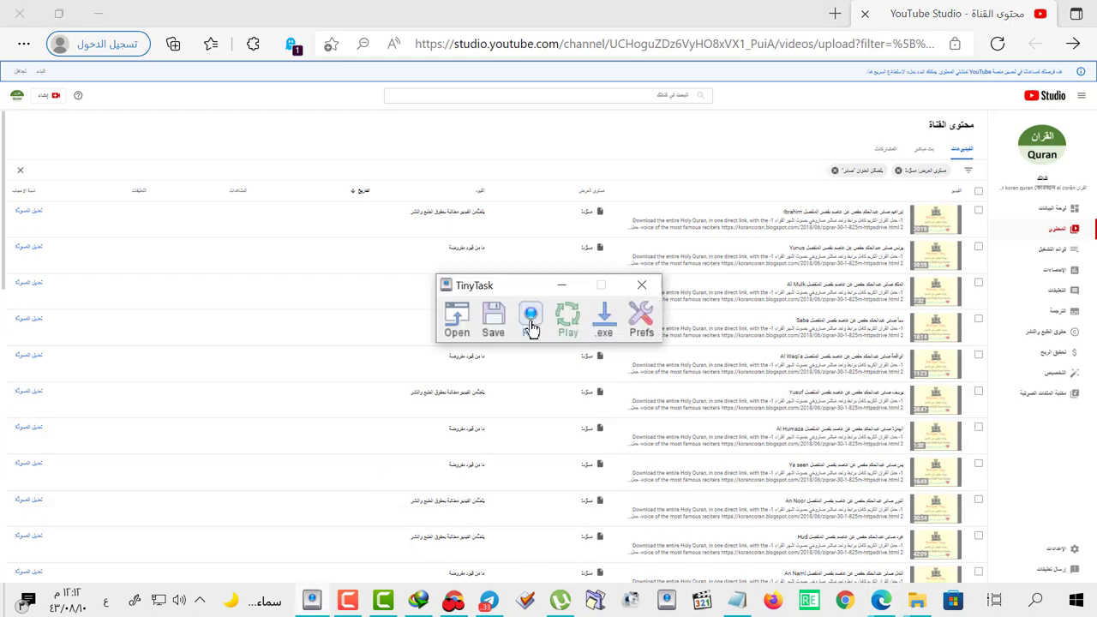
{"action": "left_click", "coordinate": [531, 320]}
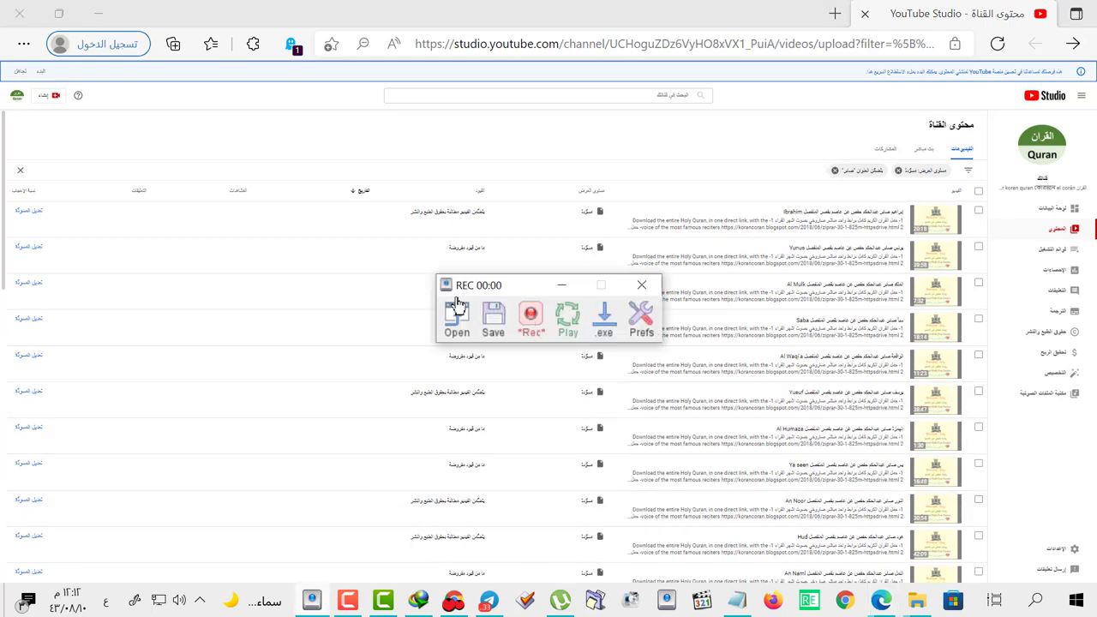
- Open the Ibrahim draft while recording, publish it as public, and close the published-video dialog
{"action": "left_click", "coordinate": [32, 211]}
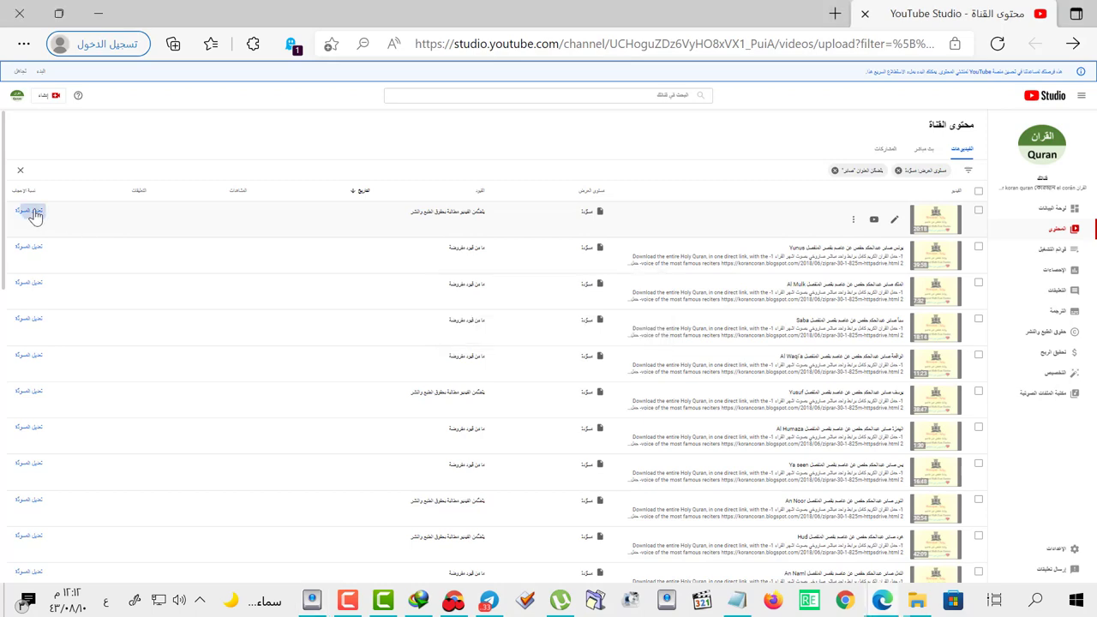
{"action": "left_click", "coordinate": [366, 552]}
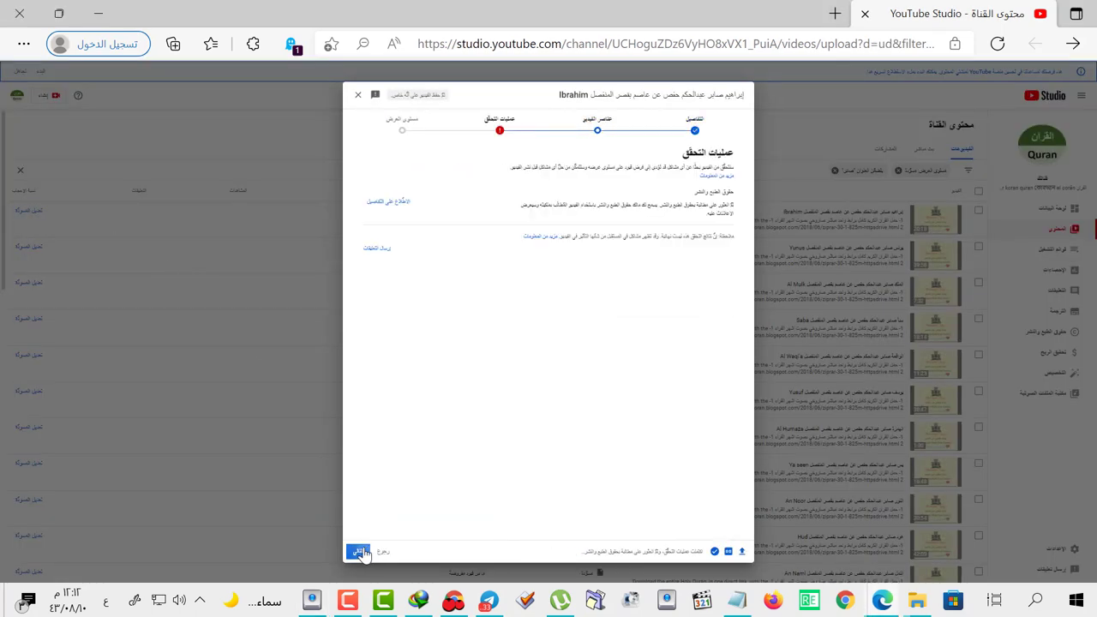
{"action": "left_click", "coordinate": [359, 555]}
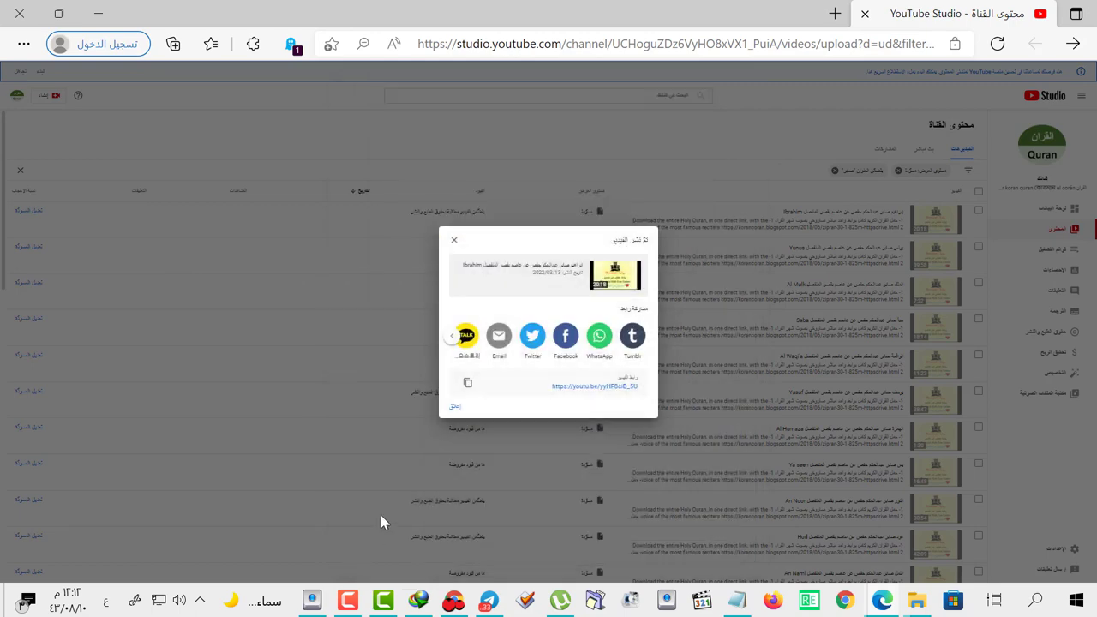
{"action": "left_click", "coordinate": [452, 402]}
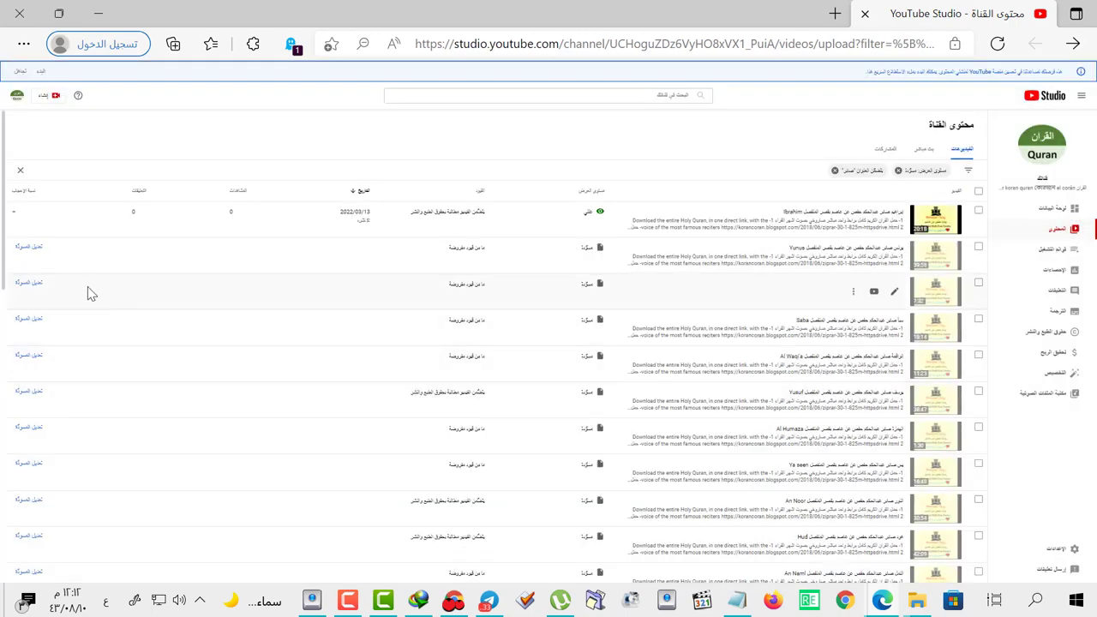
- Record publishing the second draft in the list, Yunus, as public, and close its published-video dialog
{"action": "left_click", "coordinate": [41, 248]}
{"action": "left_click", "coordinate": [355, 552]}
{"action": "left_click", "coordinate": [355, 552]}
{"action": "left_click", "coordinate": [355, 552]}
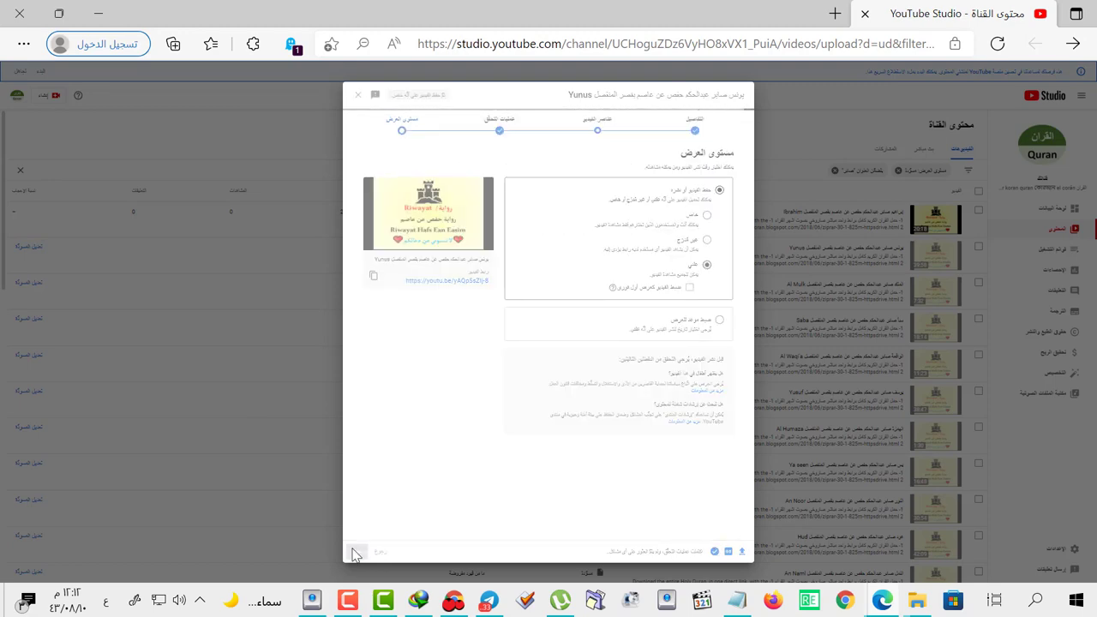
{"action": "left_click", "coordinate": [354, 552]}
{"action": "left_click", "coordinate": [454, 406]}
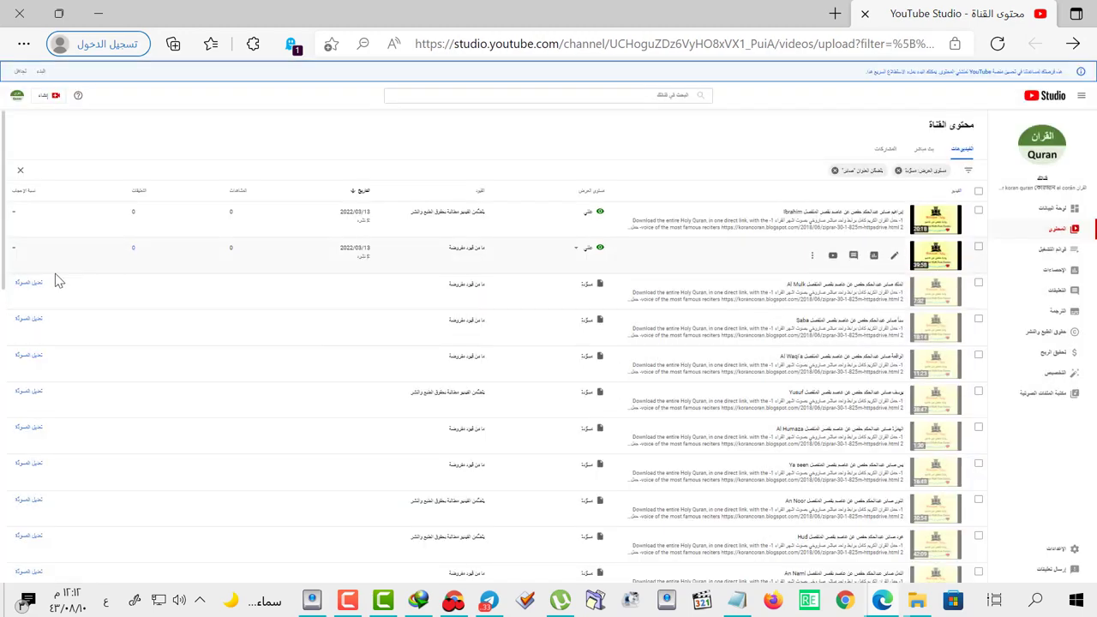
- Record publishing the third draft in the list, Al Mulk, as public, and close its published-video dialog
{"action": "left_click", "coordinate": [30, 282]}
{"action": "left_click", "coordinate": [356, 553]}
{"action": "left_click", "coordinate": [356, 552]}
{"action": "left_click", "coordinate": [356, 553]}
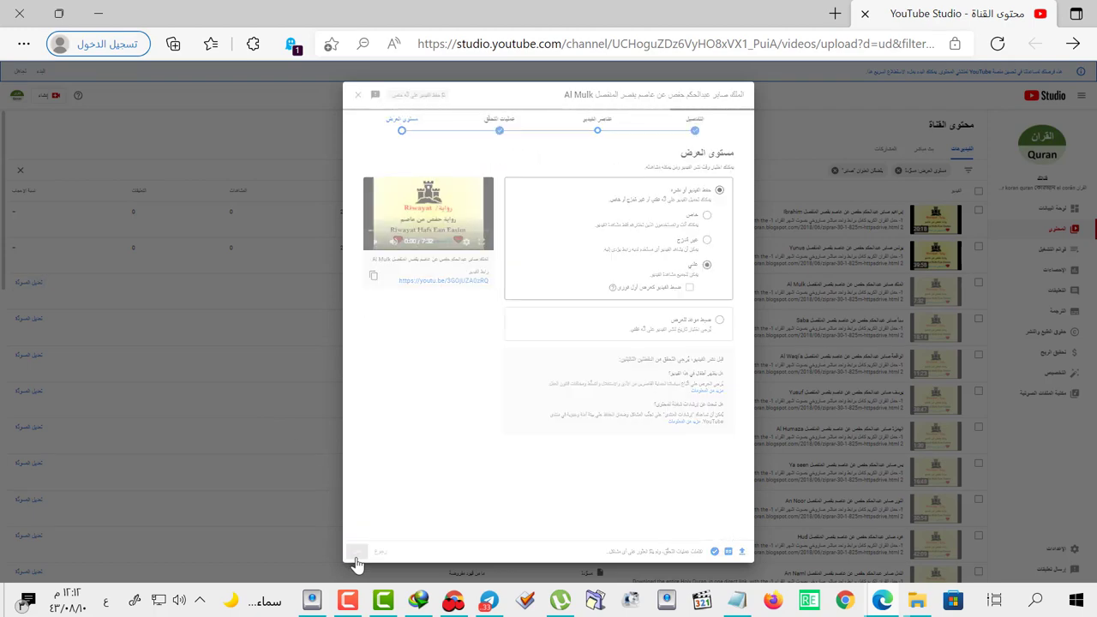
{"action": "left_click", "coordinate": [357, 554]}
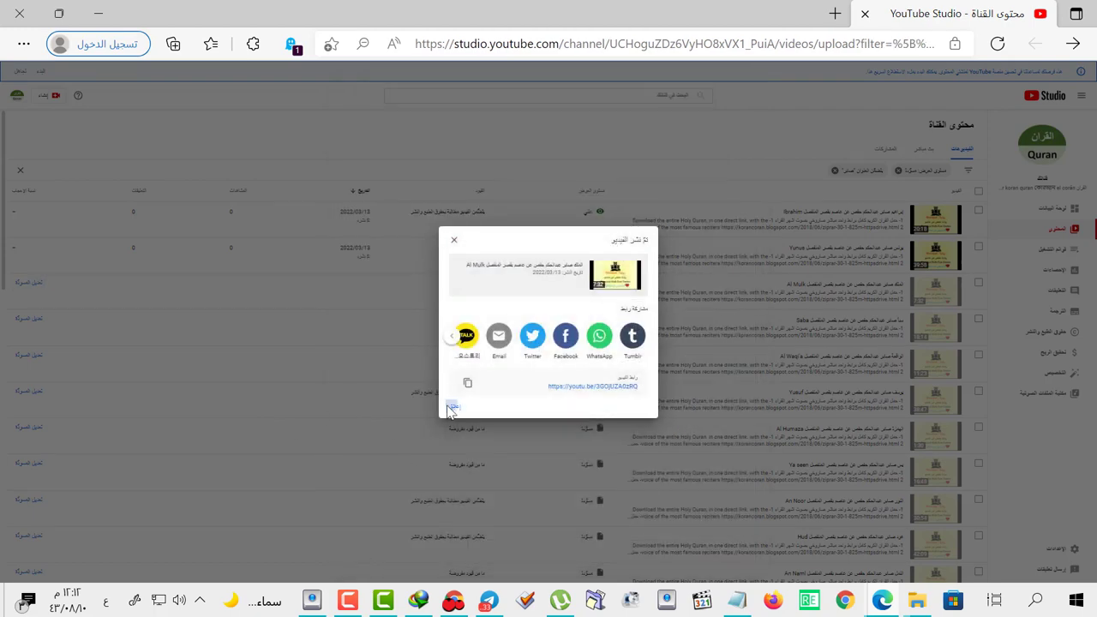
{"action": "left_click", "coordinate": [448, 406]}
- Stop the TinyTask recording and change the draft list's title filter from "صابر" to "عاصم"
{"action": "left_click", "coordinate": [313, 604]}
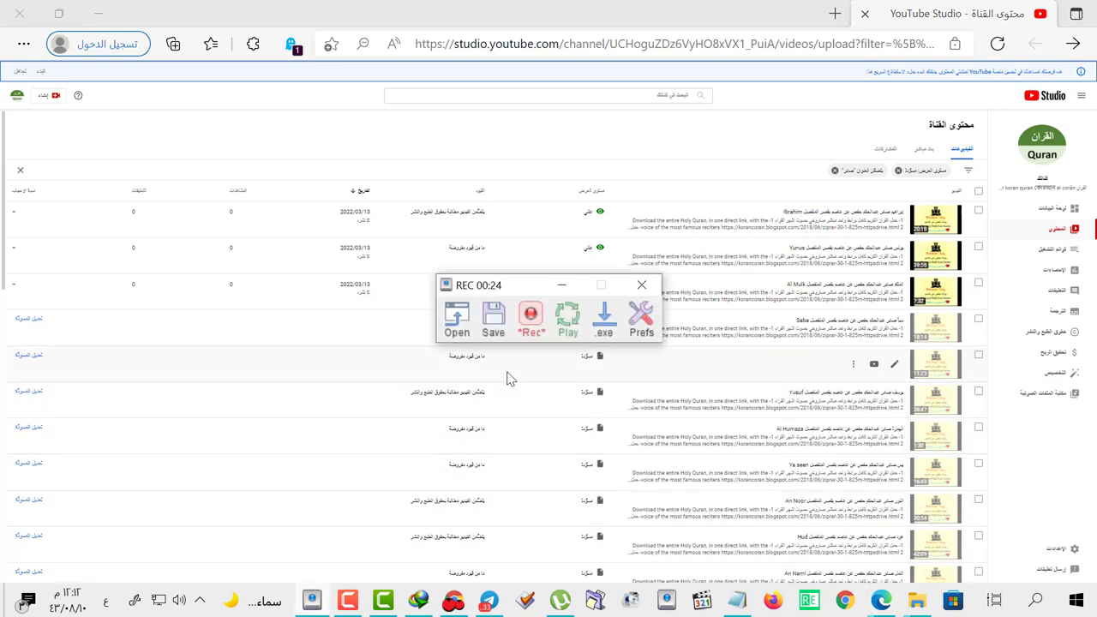
{"action": "left_click", "coordinate": [530, 340]}
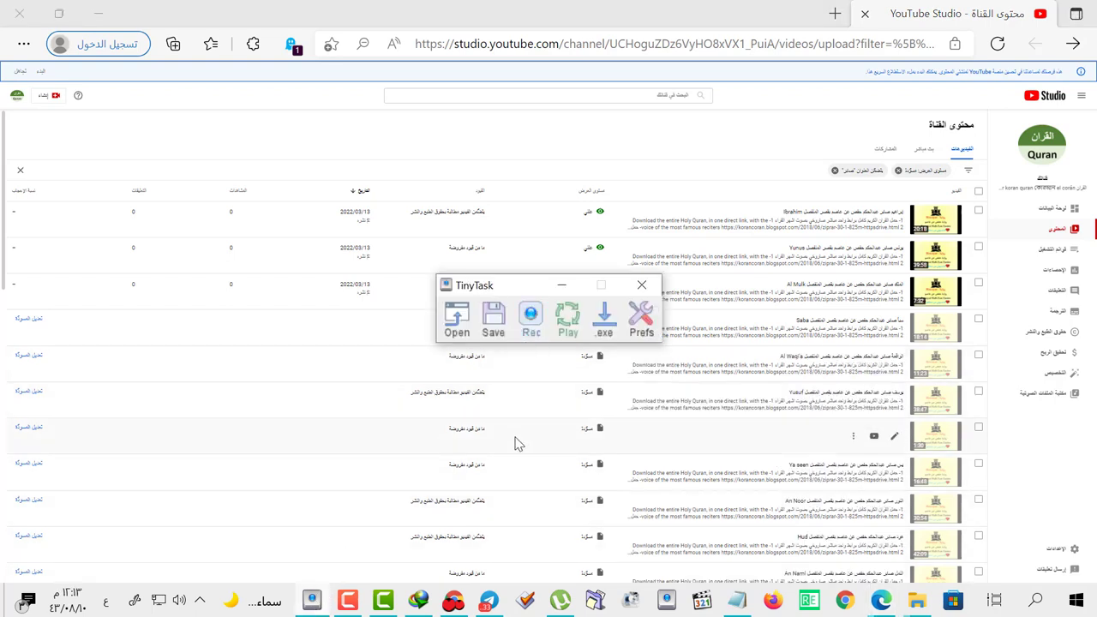
{"action": "left_click", "coordinate": [569, 322]}
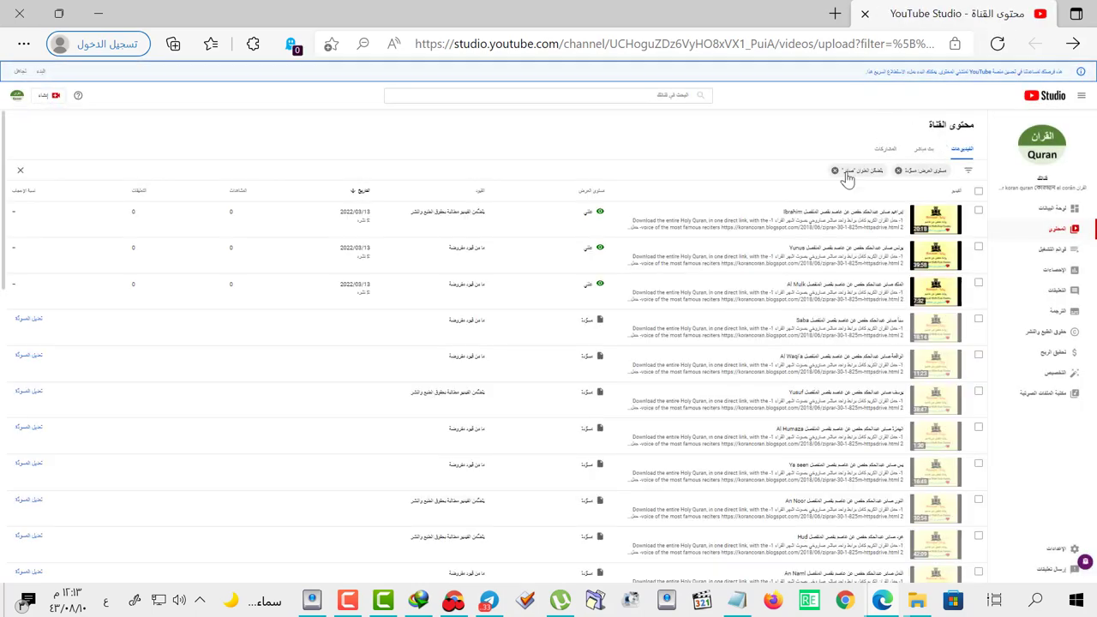
{"action": "left_click", "coordinate": [834, 170]}
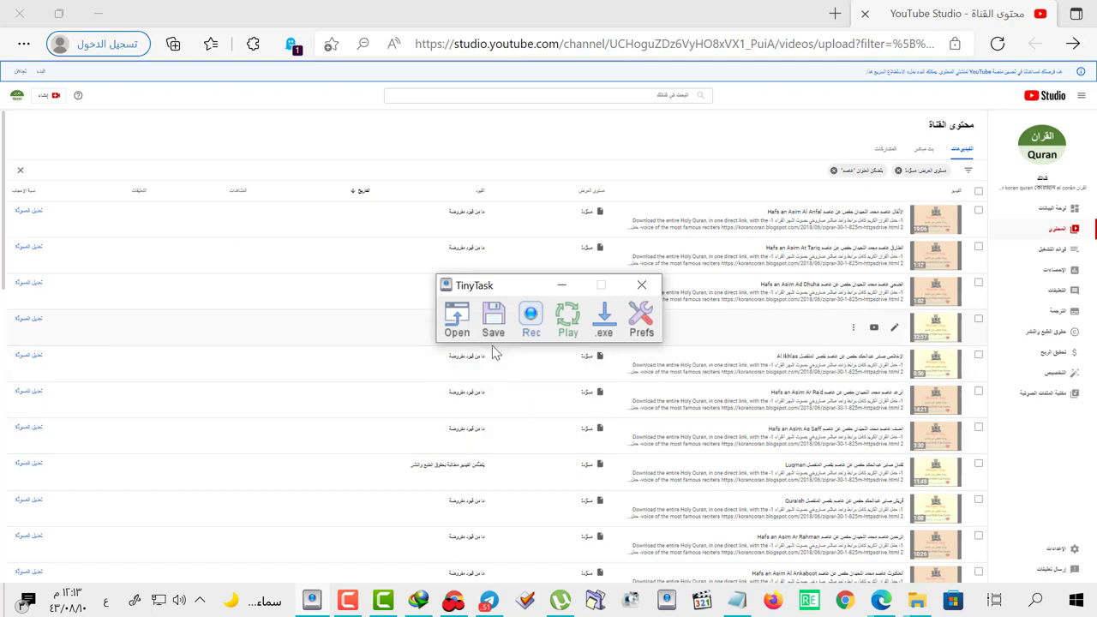
- Play back the recorded macro to publish the Hafs an Asim Al Anfal draft and close its published-video dialog
{"action": "left_click", "coordinate": [568, 317]}
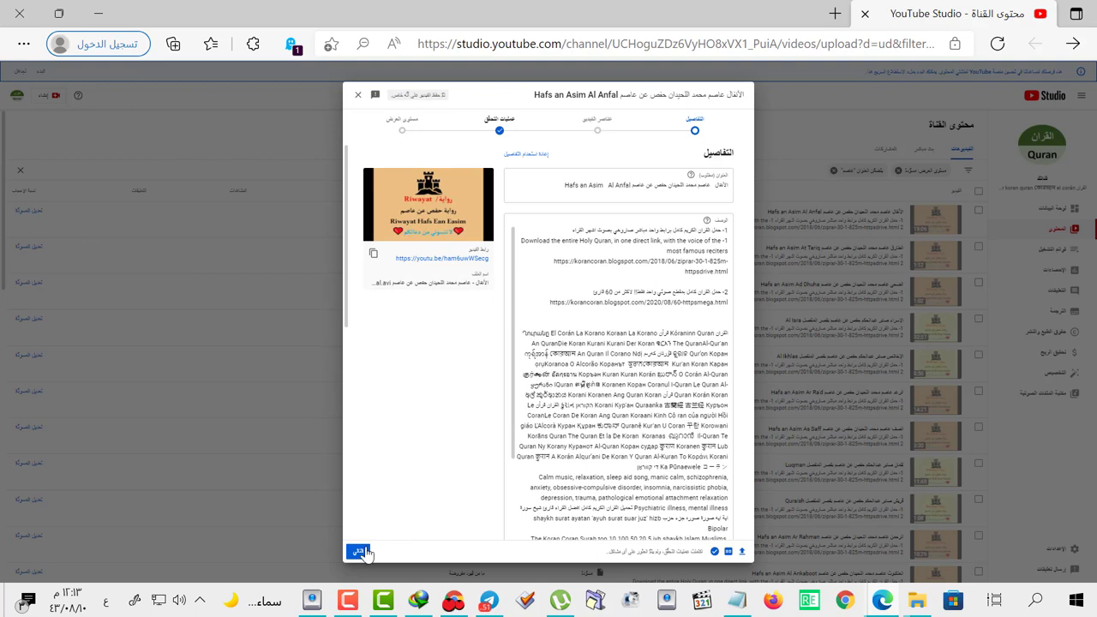
{"action": "left_click", "coordinate": [358, 552]}
{"action": "left_click", "coordinate": [358, 554]}
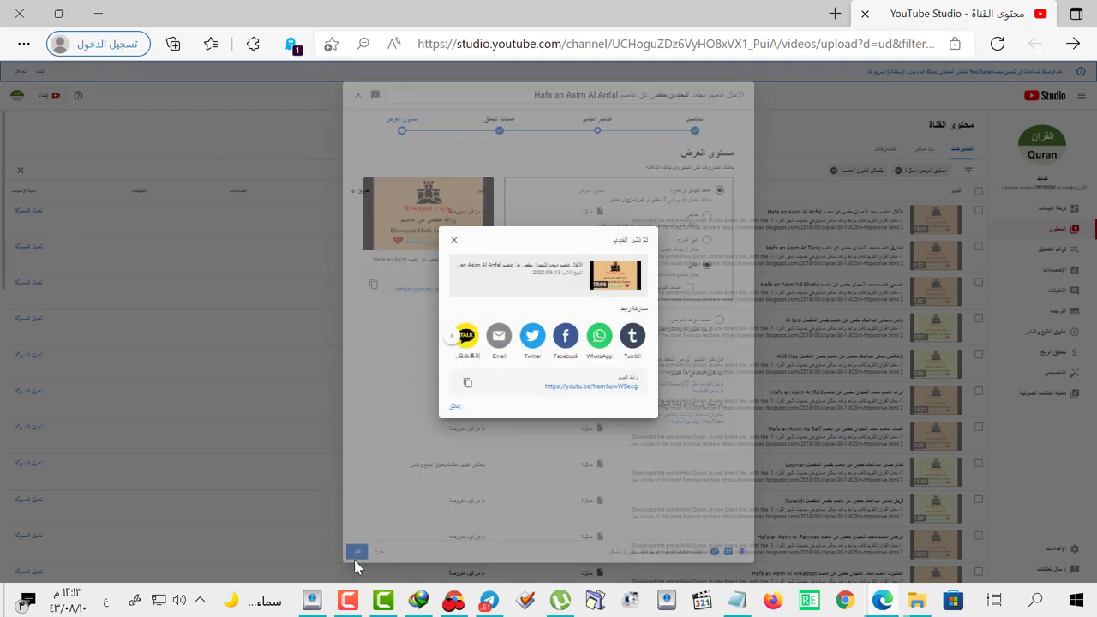
{"action": "left_click", "coordinate": [454, 406]}
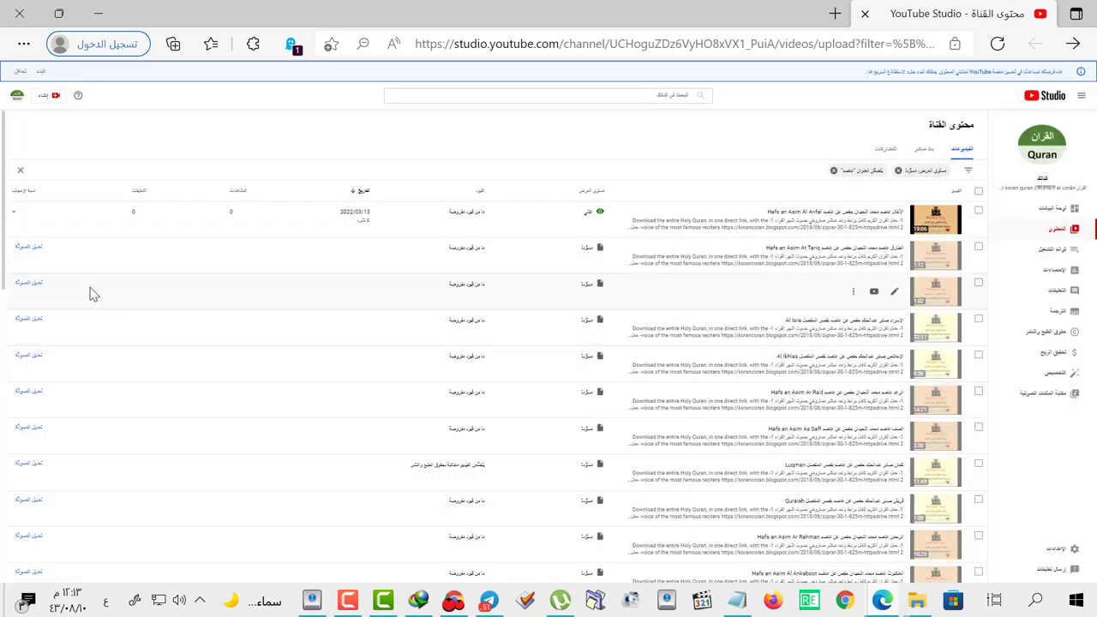
- Let the macro playback publish the Hafs an Asim At Tariq draft and close its published-video dialog
{"action": "left_click", "coordinate": [35, 247]}
{"action": "left_click", "coordinate": [357, 551]}
{"action": "left_click", "coordinate": [355, 551]}
{"action": "left_click", "coordinate": [354, 551]}
{"action": "left_click", "coordinate": [354, 552]}
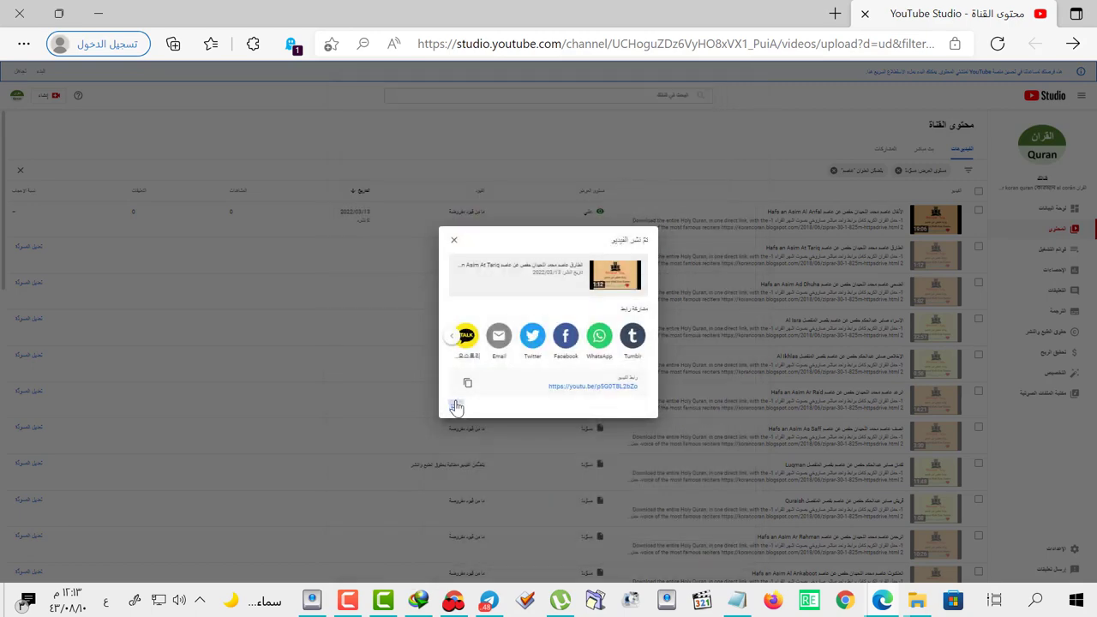
{"action": "left_click", "coordinate": [432, 410]}
- Let the macro playback publish the Hafs an Asim Ad Dhuha draft, close its dialog, and finish the replay in TinyTask
{"action": "left_click", "coordinate": [34, 281]}
{"action": "left_click", "coordinate": [357, 551]}
{"action": "left_click", "coordinate": [357, 551]}
{"action": "left_click", "coordinate": [357, 551]}
{"action": "left_click", "coordinate": [357, 551]}
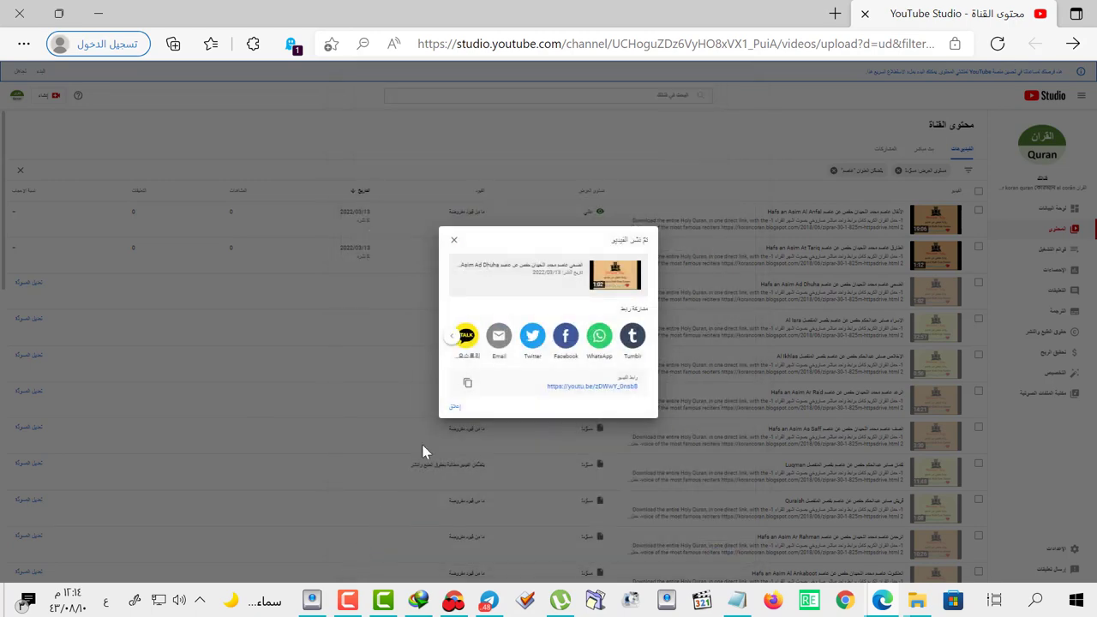
{"action": "left_click", "coordinate": [448, 410]}
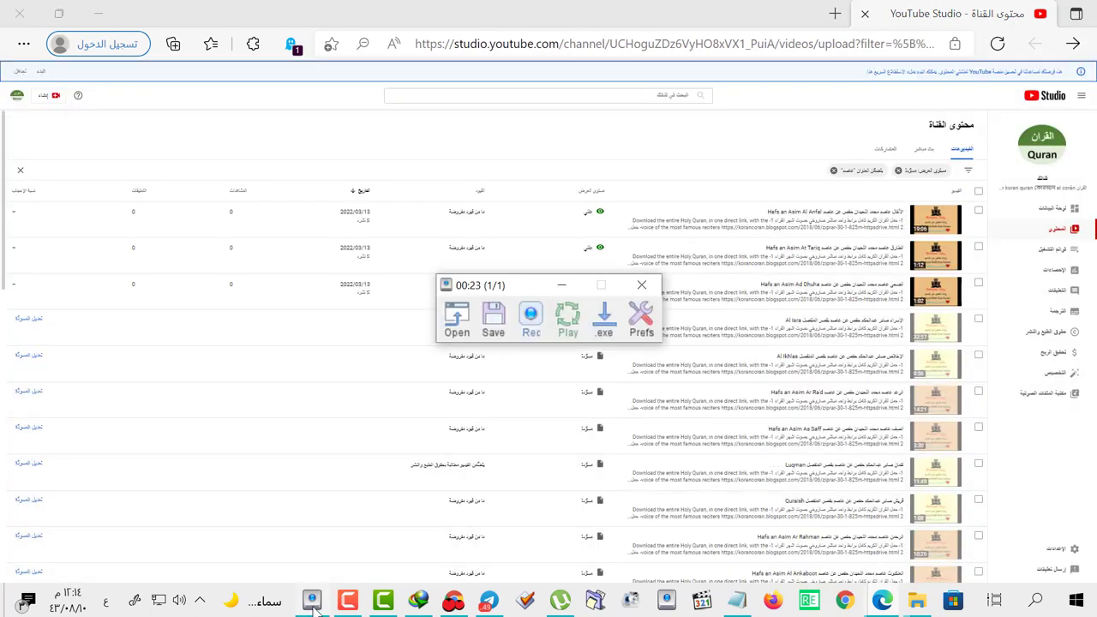
{"action": "left_click", "coordinate": [532, 317]}
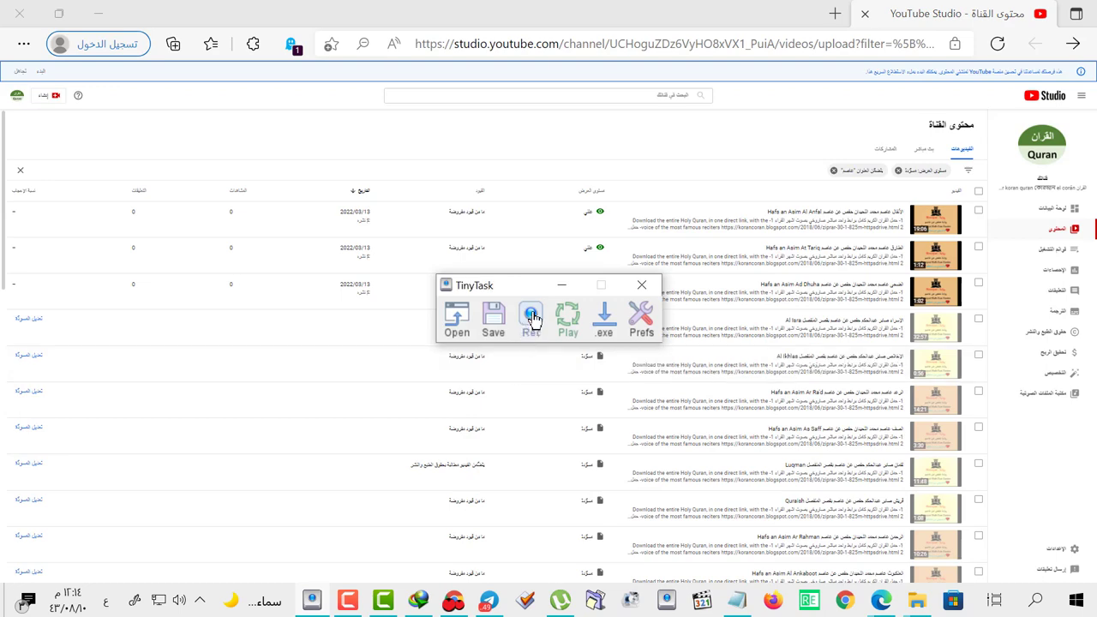
- Try saving the macro as a .rec file named "سسيبسيبسي" in Documents, cancel, and view the dialog for opening recordings before closing it
{"action": "left_click", "coordinate": [494, 322]}
{"action": "type", "text": "سسيبسيبسي"}
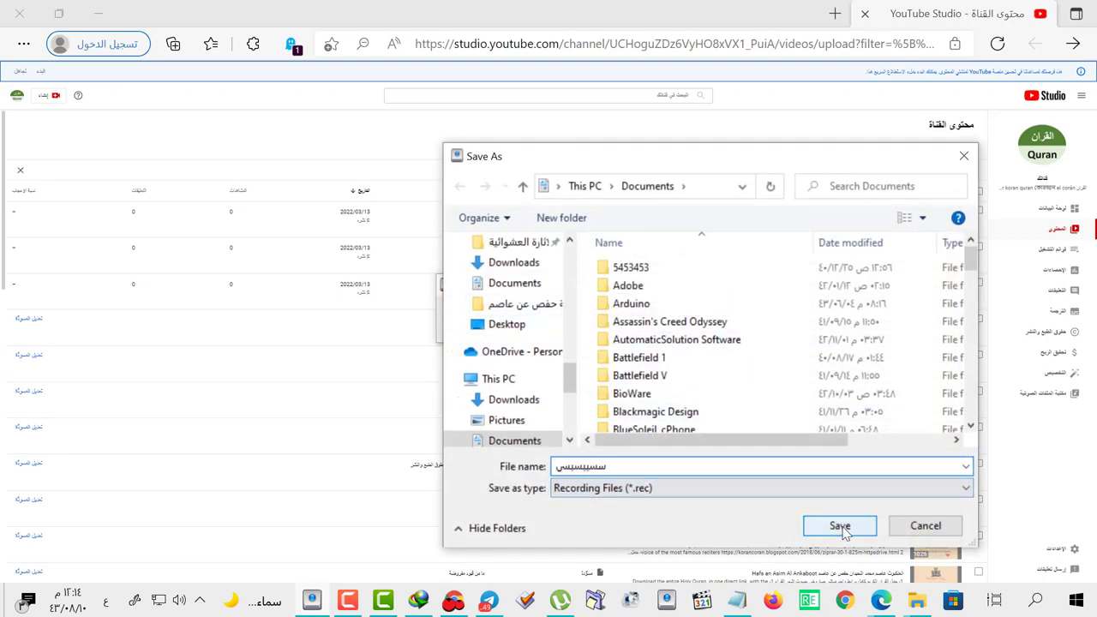
{"action": "left_click", "coordinate": [963, 156]}
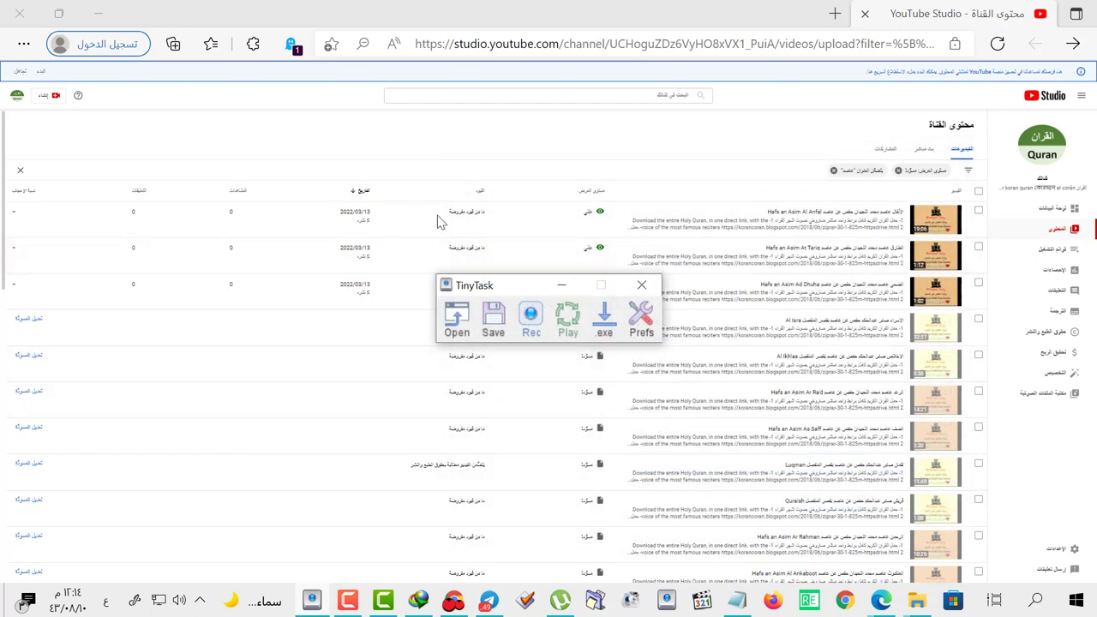
{"action": "left_click", "coordinate": [458, 326]}
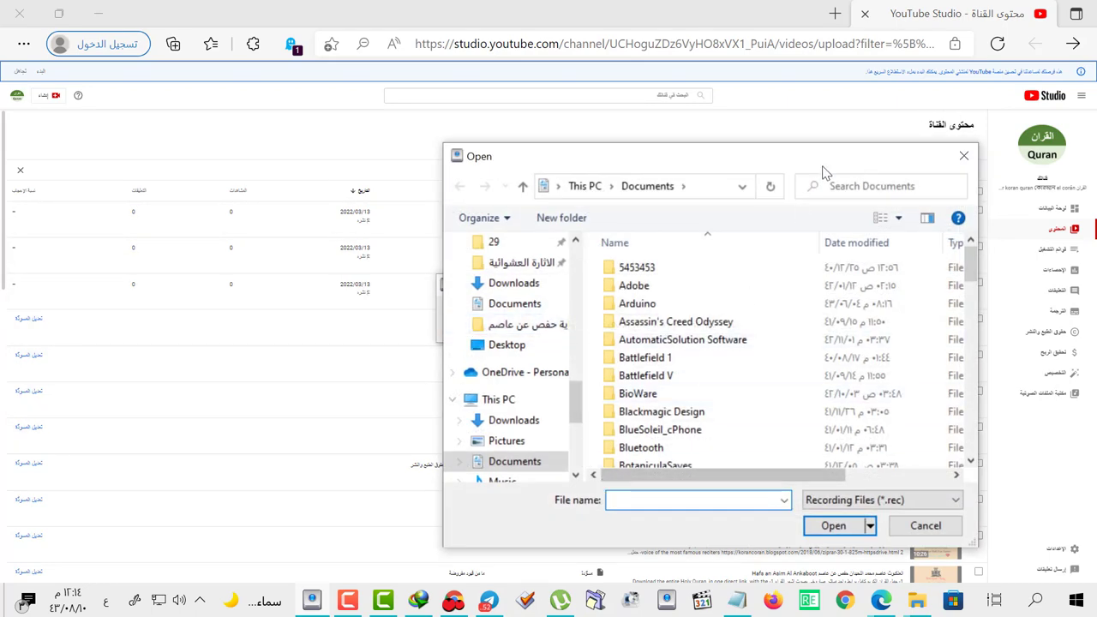
{"action": "left_click", "coordinate": [963, 156]}
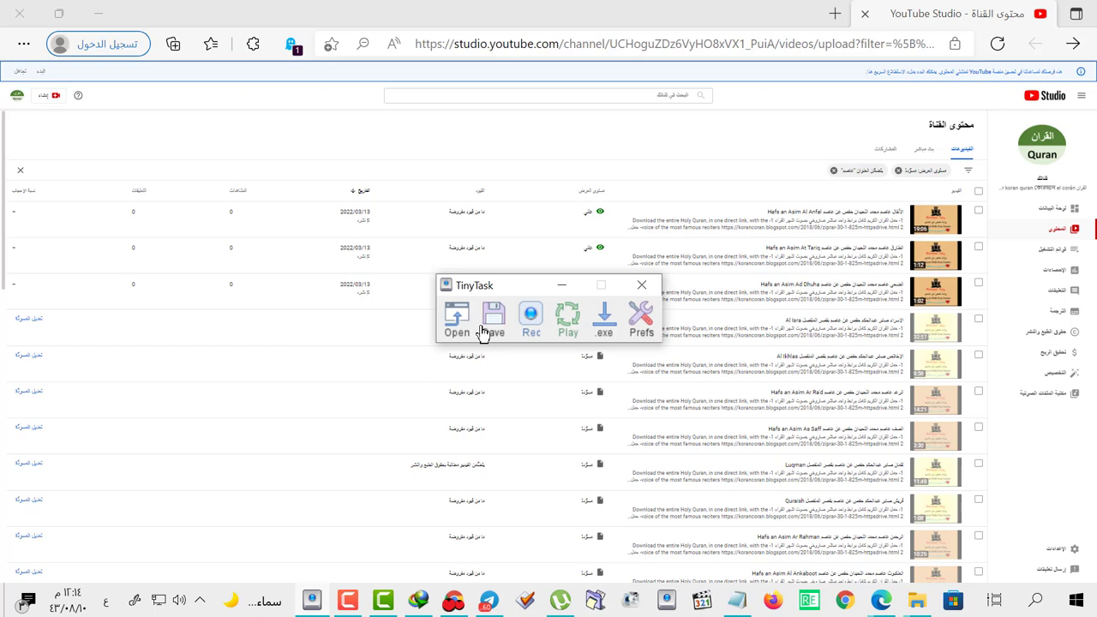
- Set TinyTask's number of playback loops to 5
{"action": "left_click", "coordinate": [647, 320]}
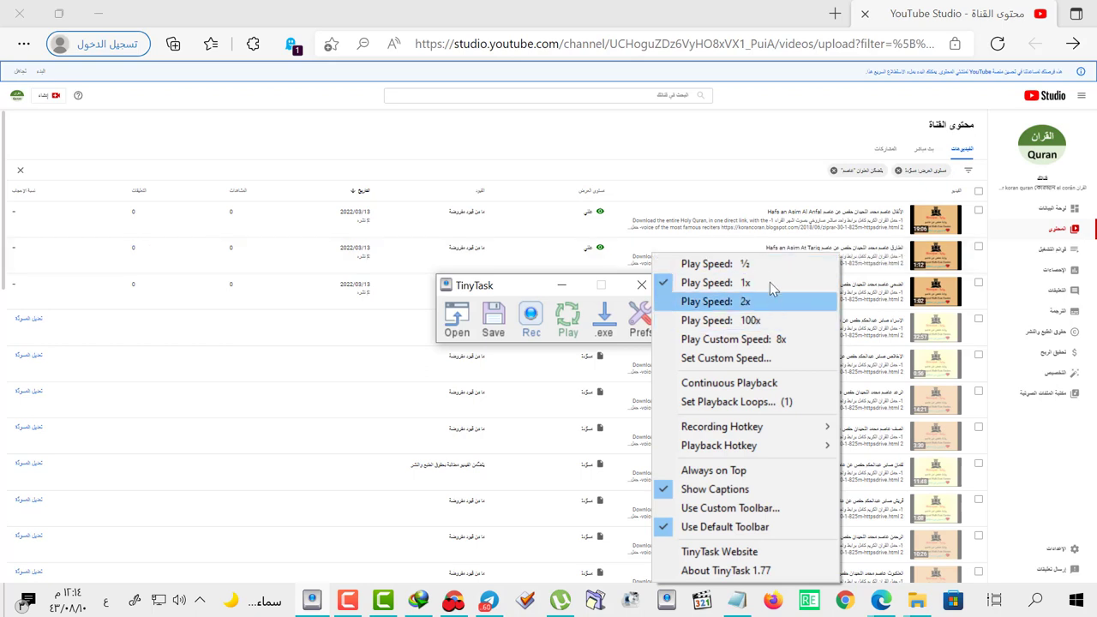
{"action": "left_click", "coordinate": [792, 406]}
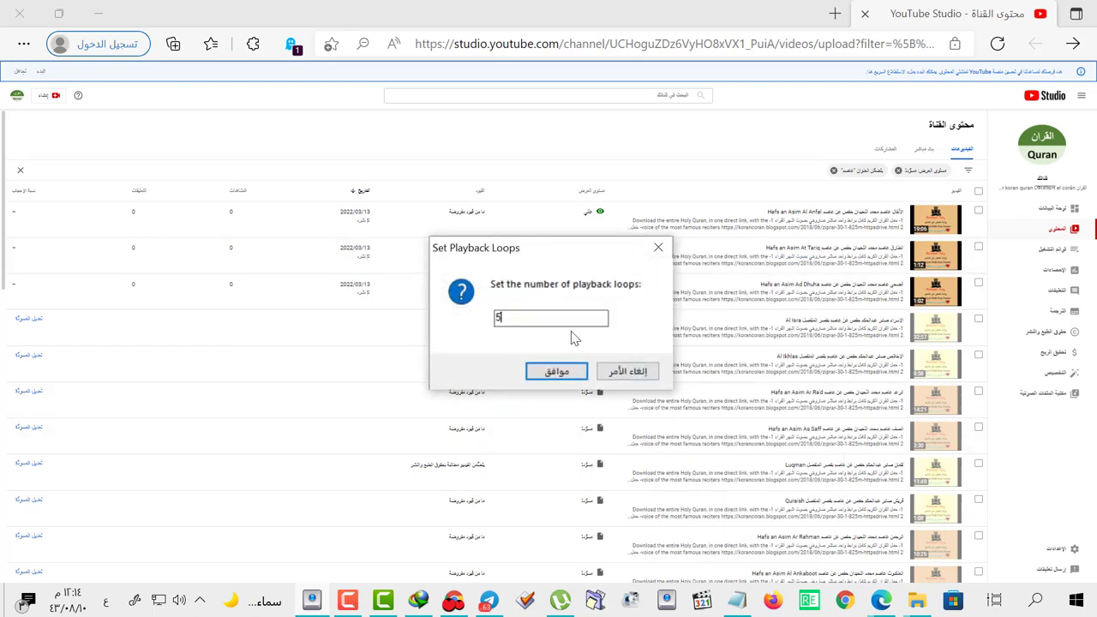
{"action": "left_click", "coordinate": [563, 372]}
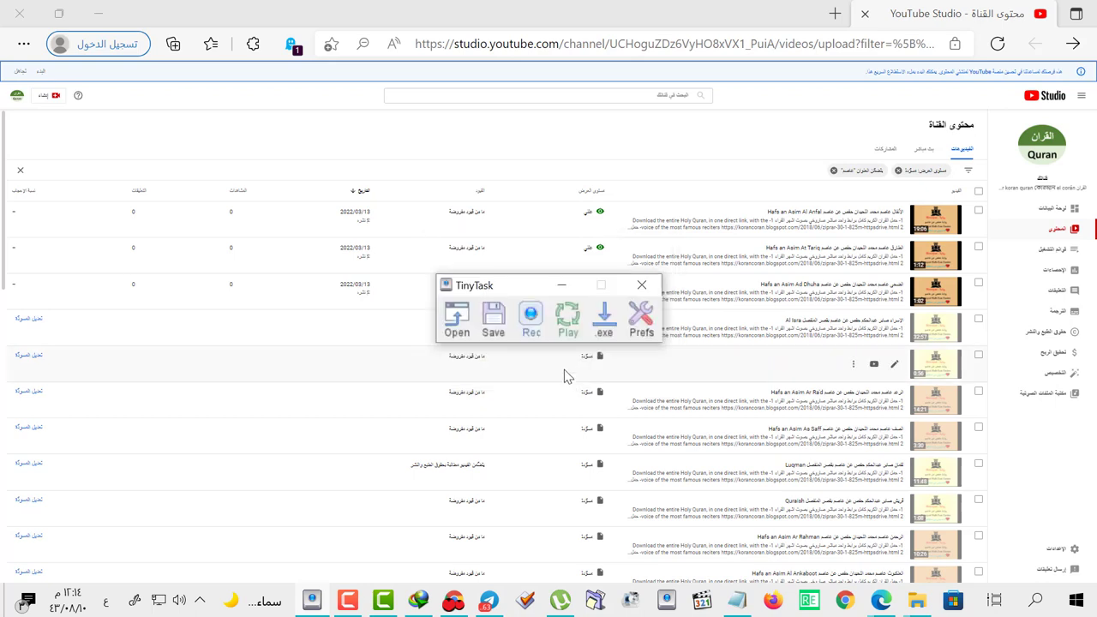